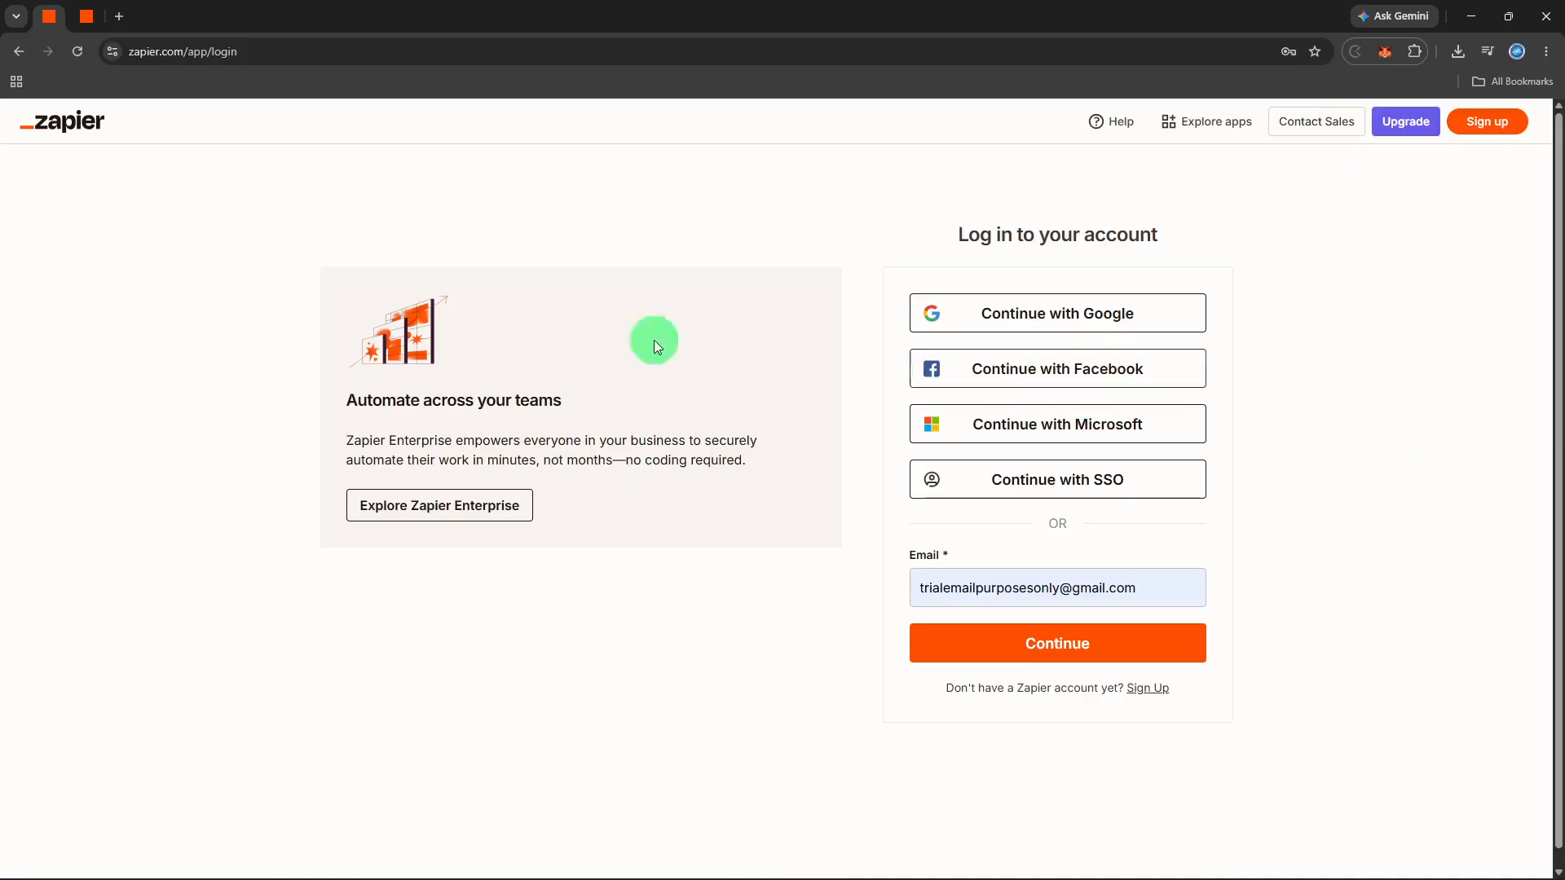
Continue from the login page to the Zapier home page and create a new Zap workflow.
{"action": "left_click", "coordinate": [213, 51]}
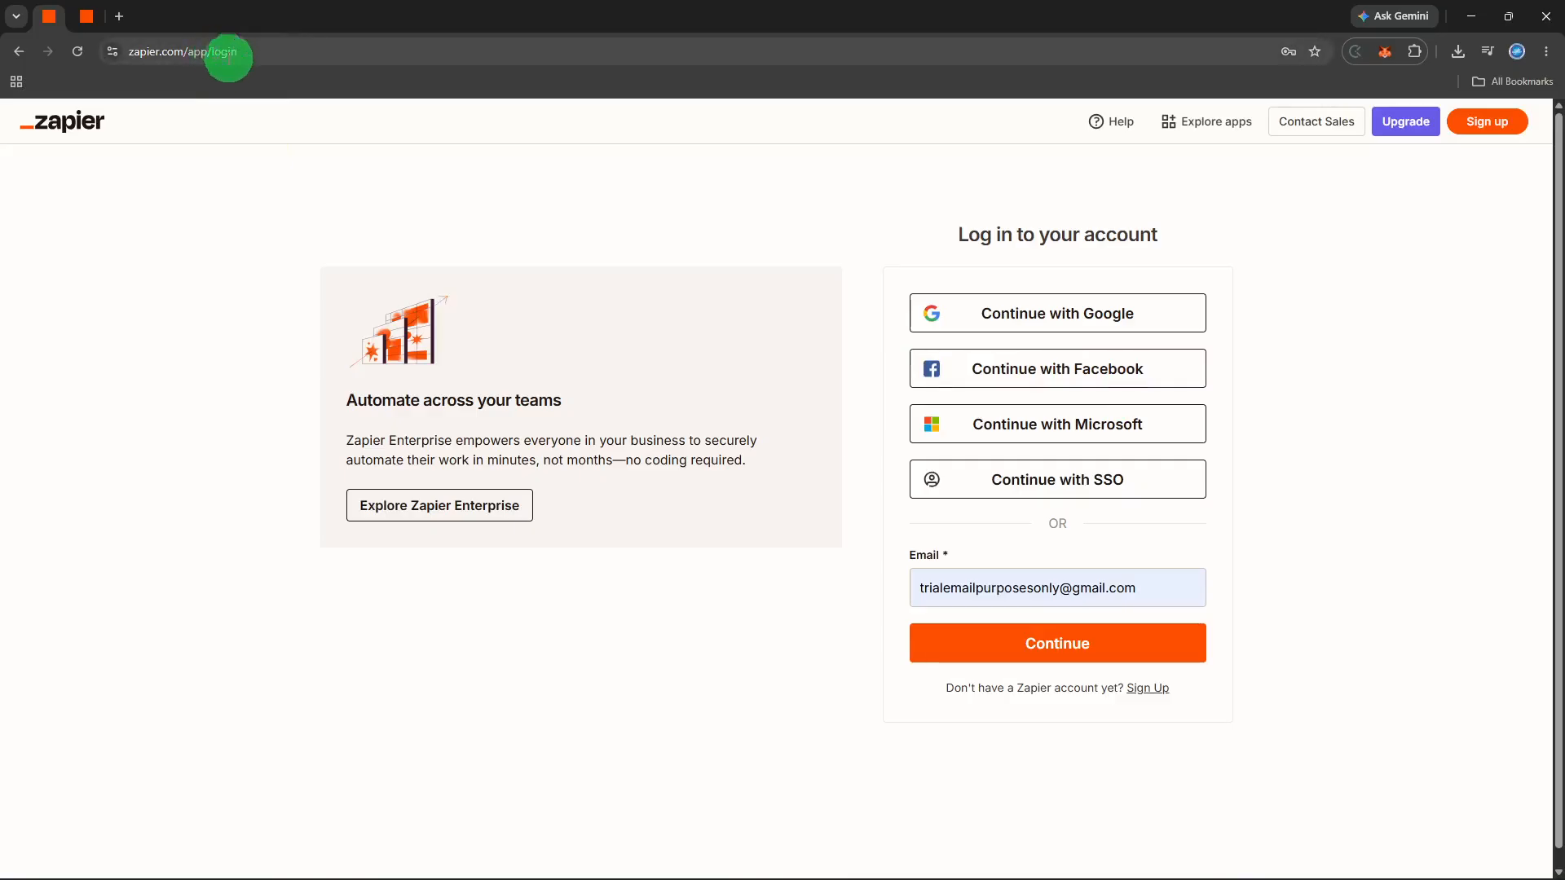
{"action": "left_click", "coordinate": [1152, 639]}
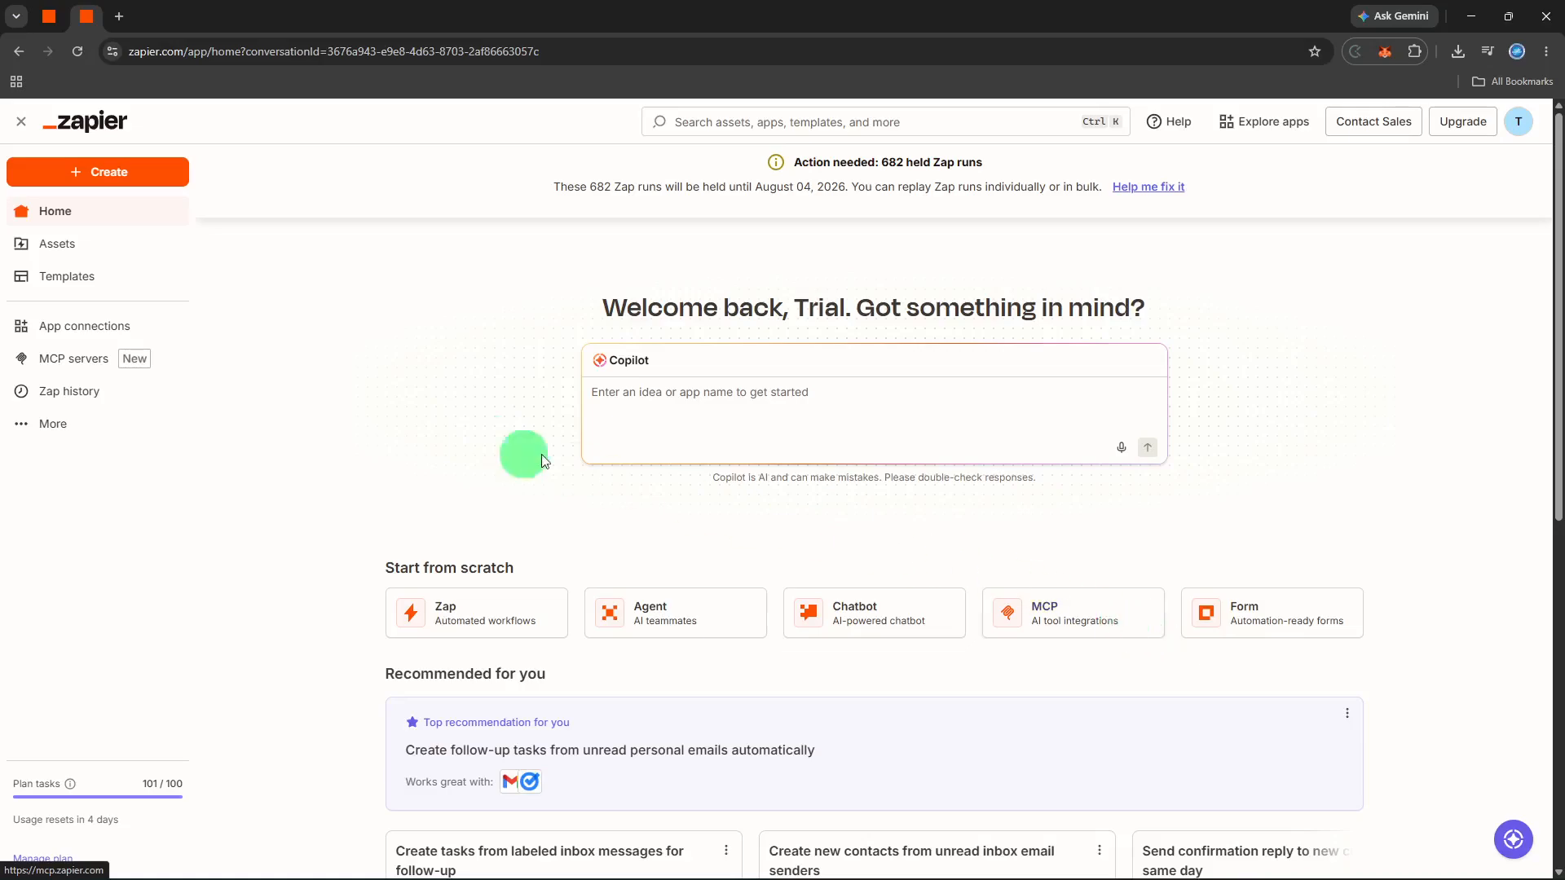
{"action": "left_click", "coordinate": [163, 187]}
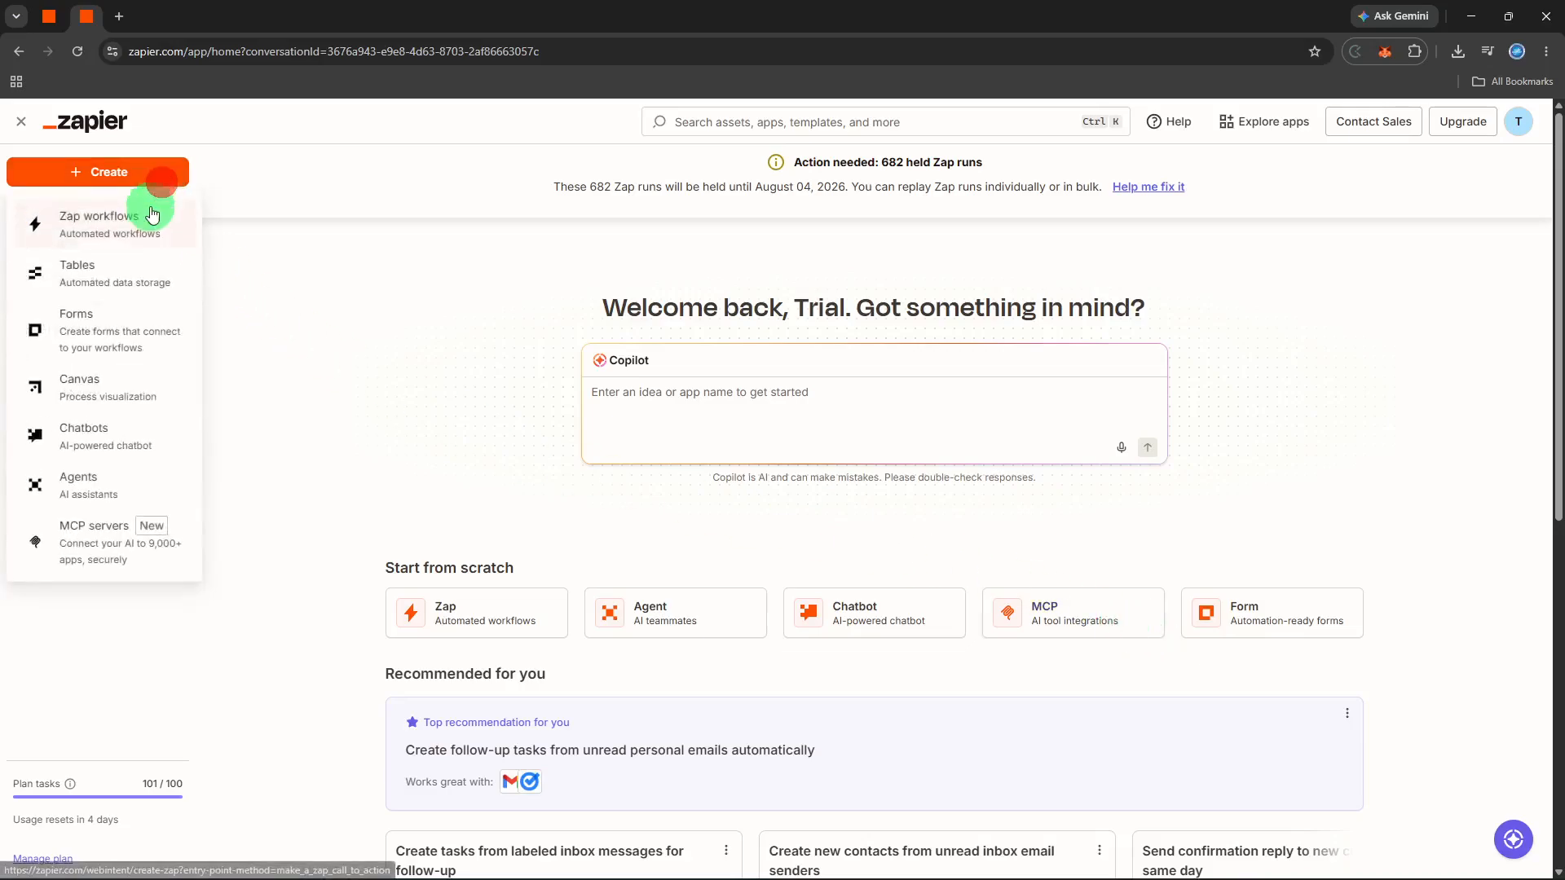
{"action": "left_click", "coordinate": [150, 222]}
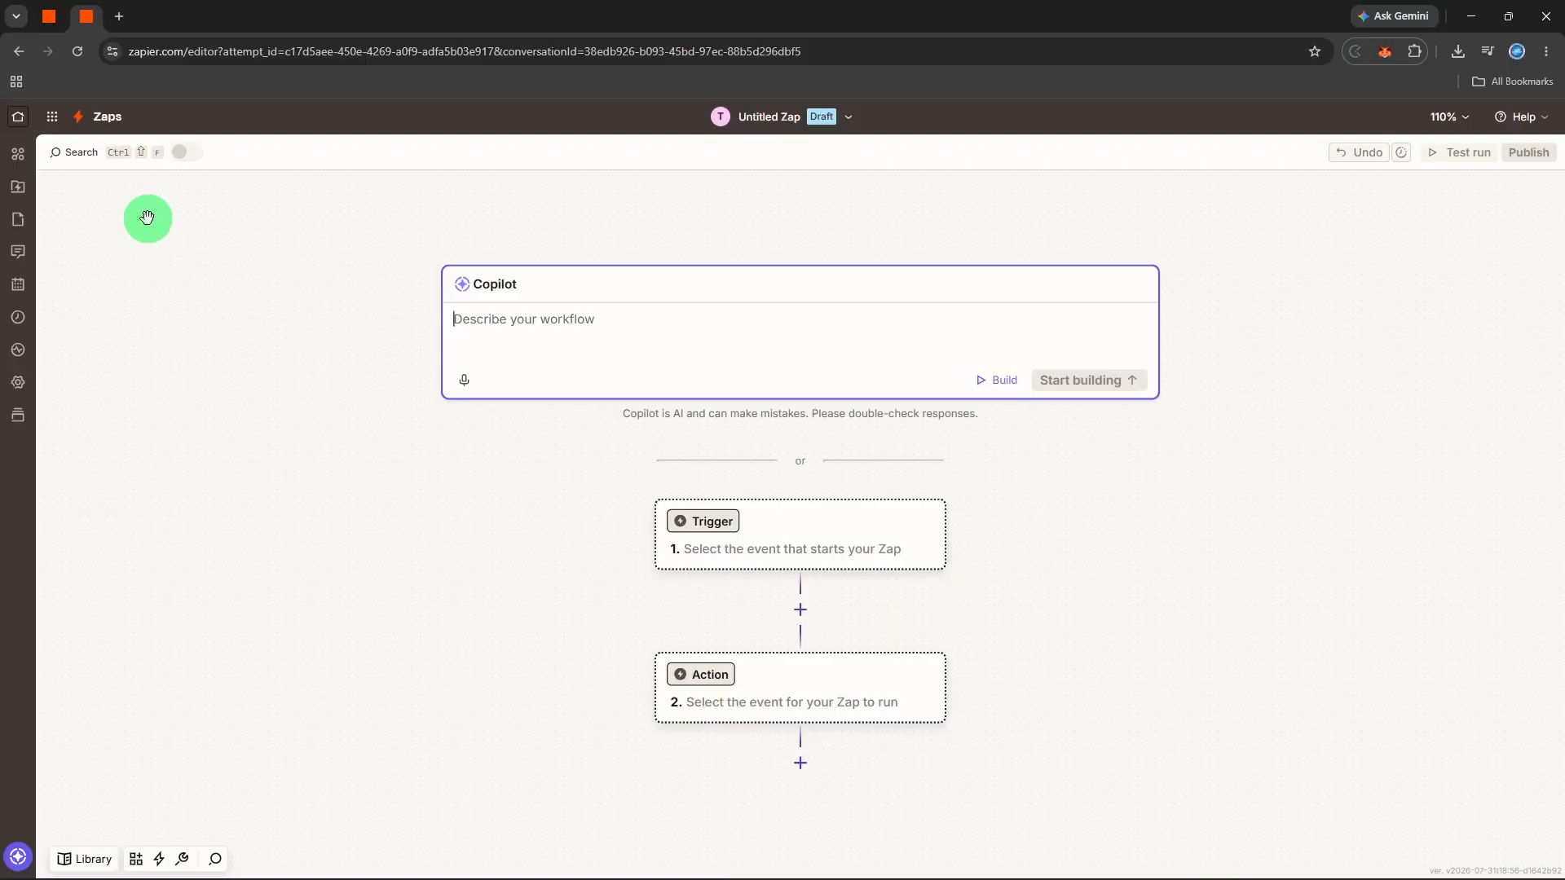
Rename the untitled Zap as "typeform".
{"action": "left_click", "coordinate": [780, 122]}
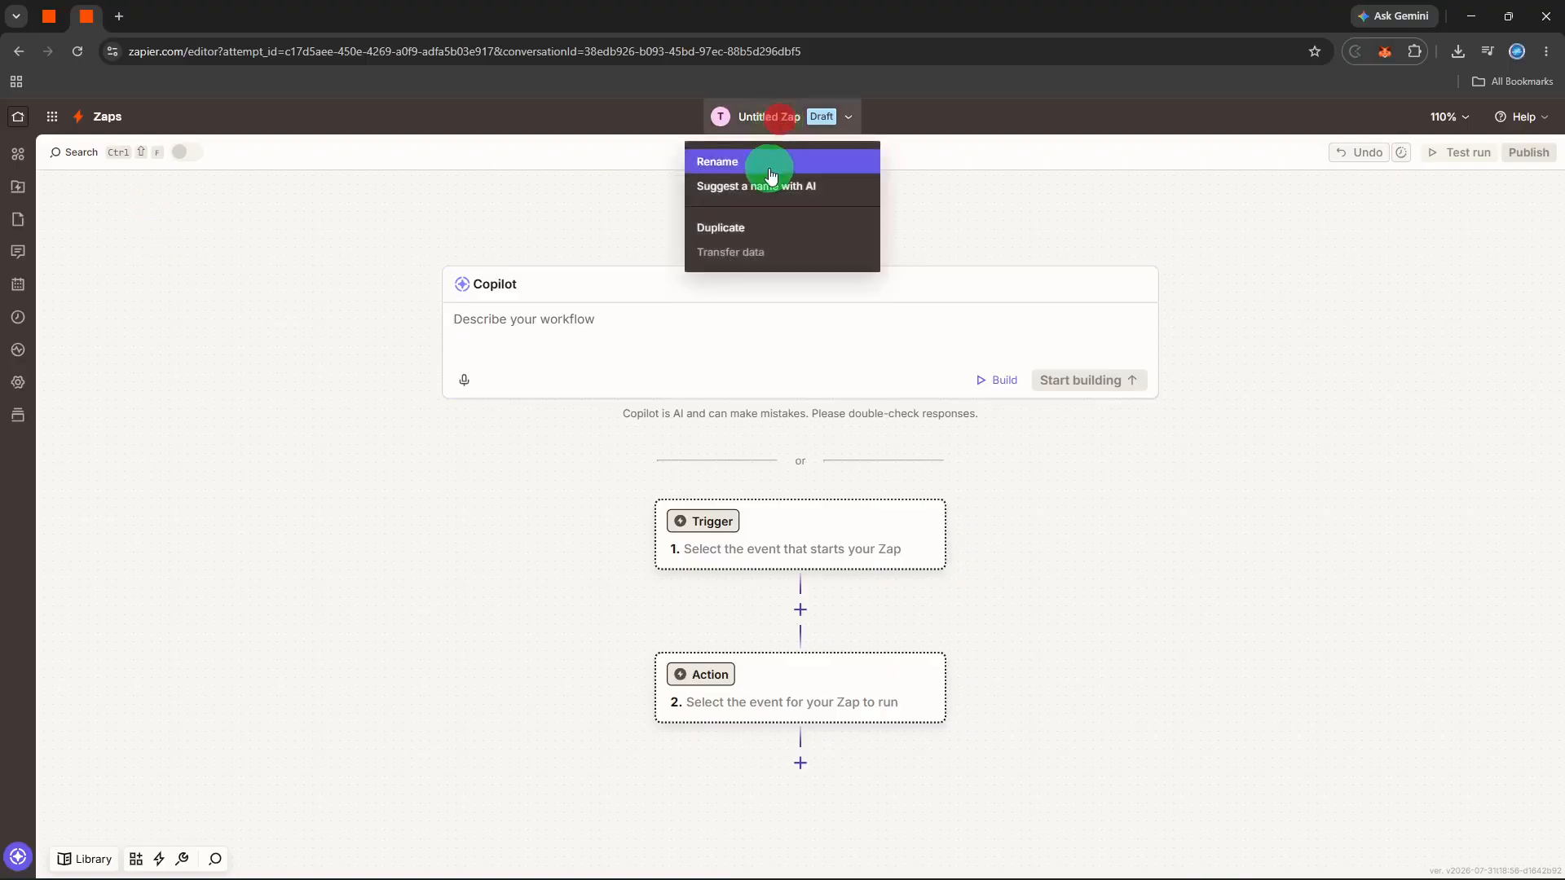
{"action": "left_click", "coordinate": [770, 163]}
{"action": "key", "text": "BackSpace"}
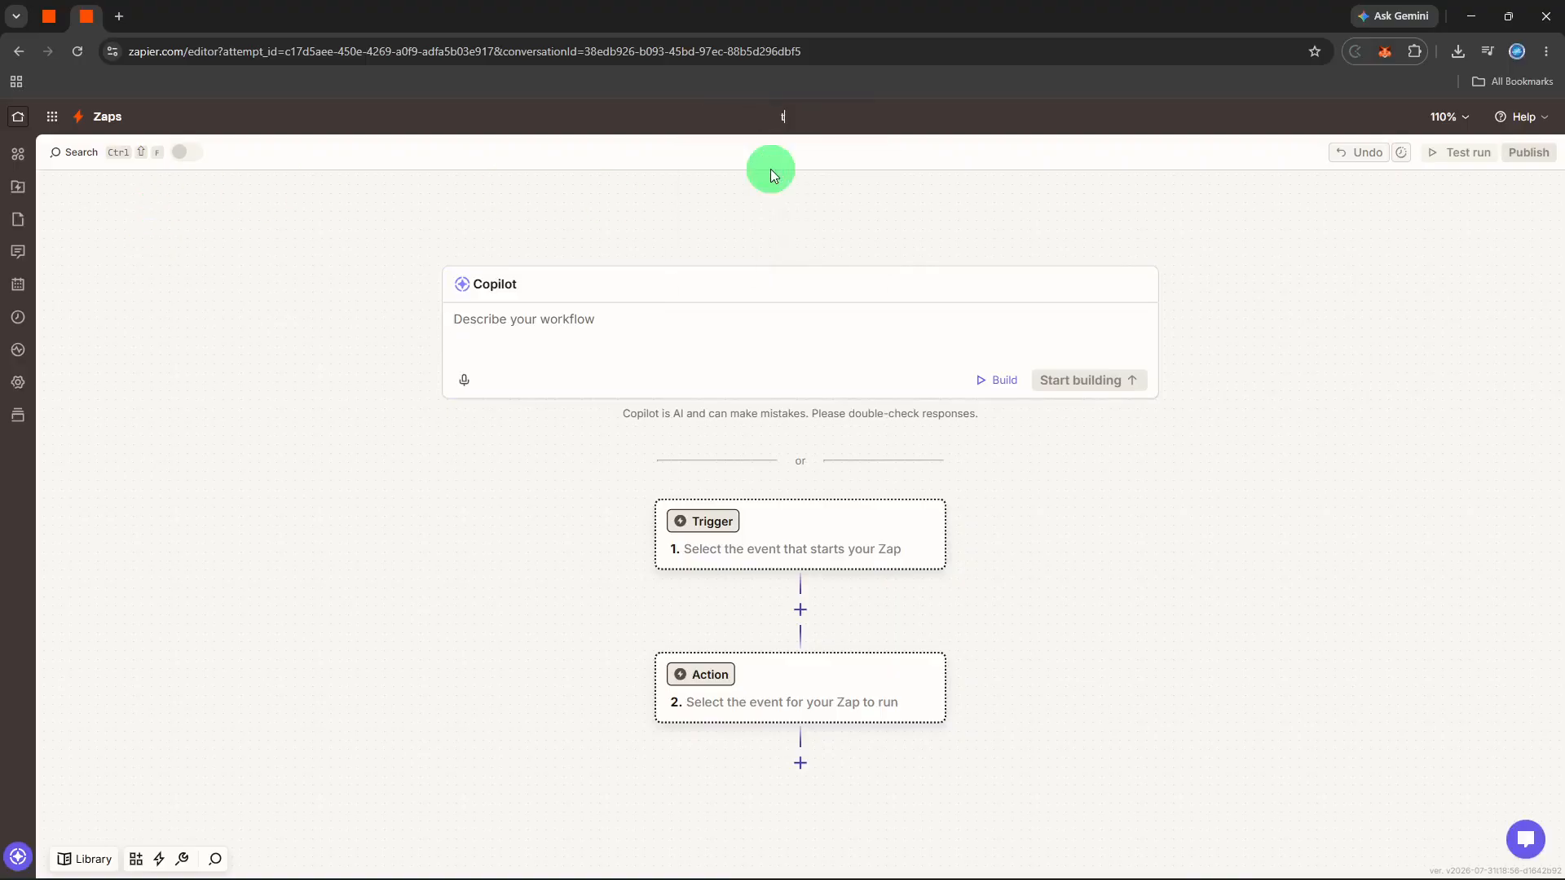
{"action": "type", "text": "typeform"}
{"action": "key", "text": "Return"}
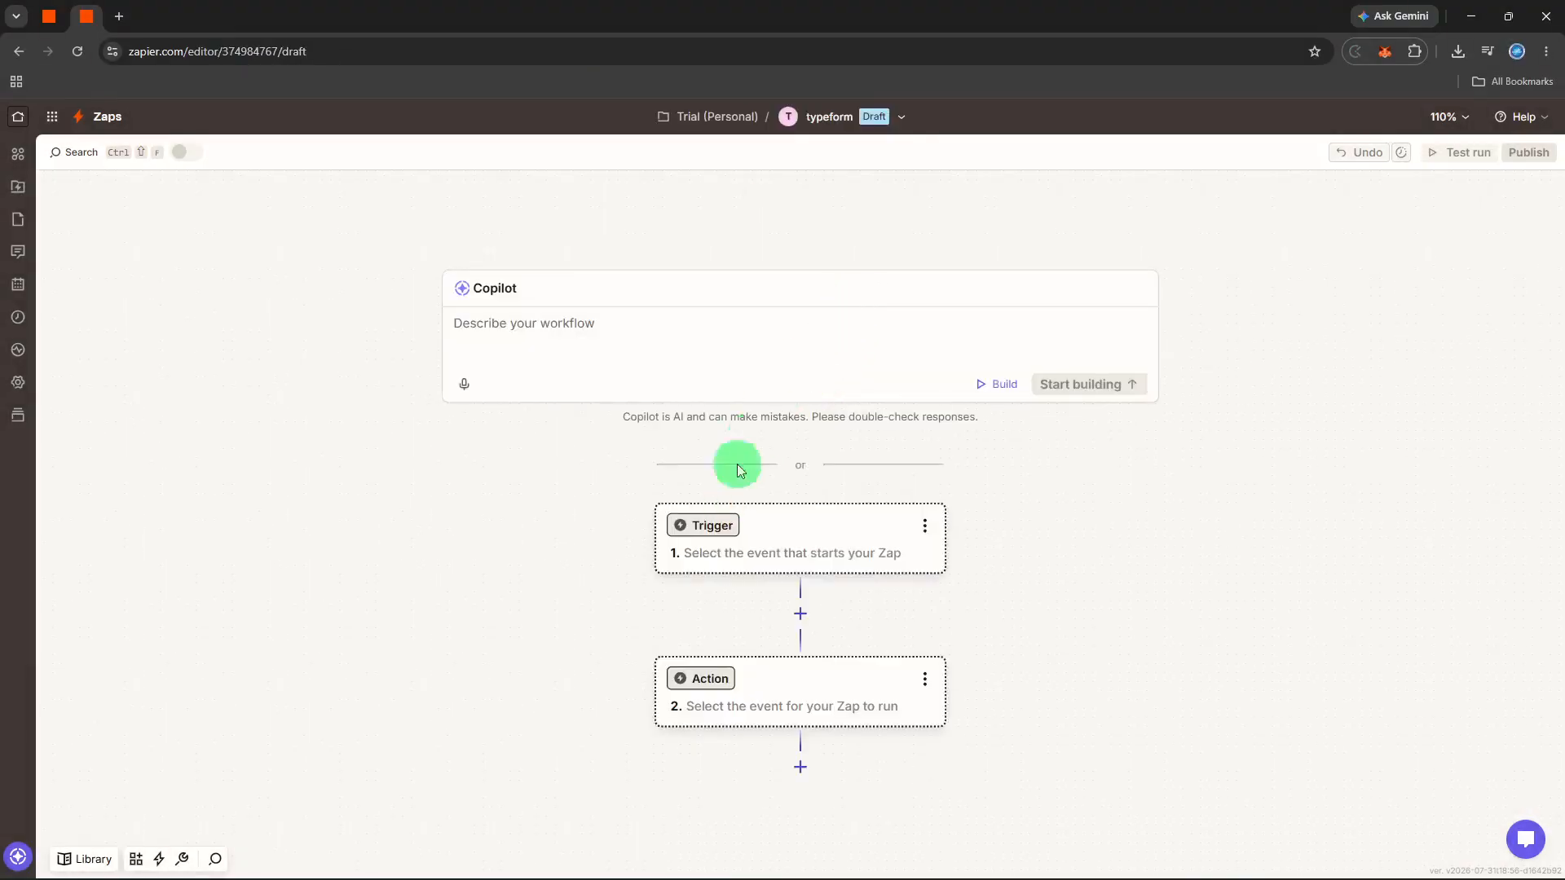
Set the Zap's trigger to the Typeform app with the New Entry event.
{"action": "left_click", "coordinate": [710, 526]}
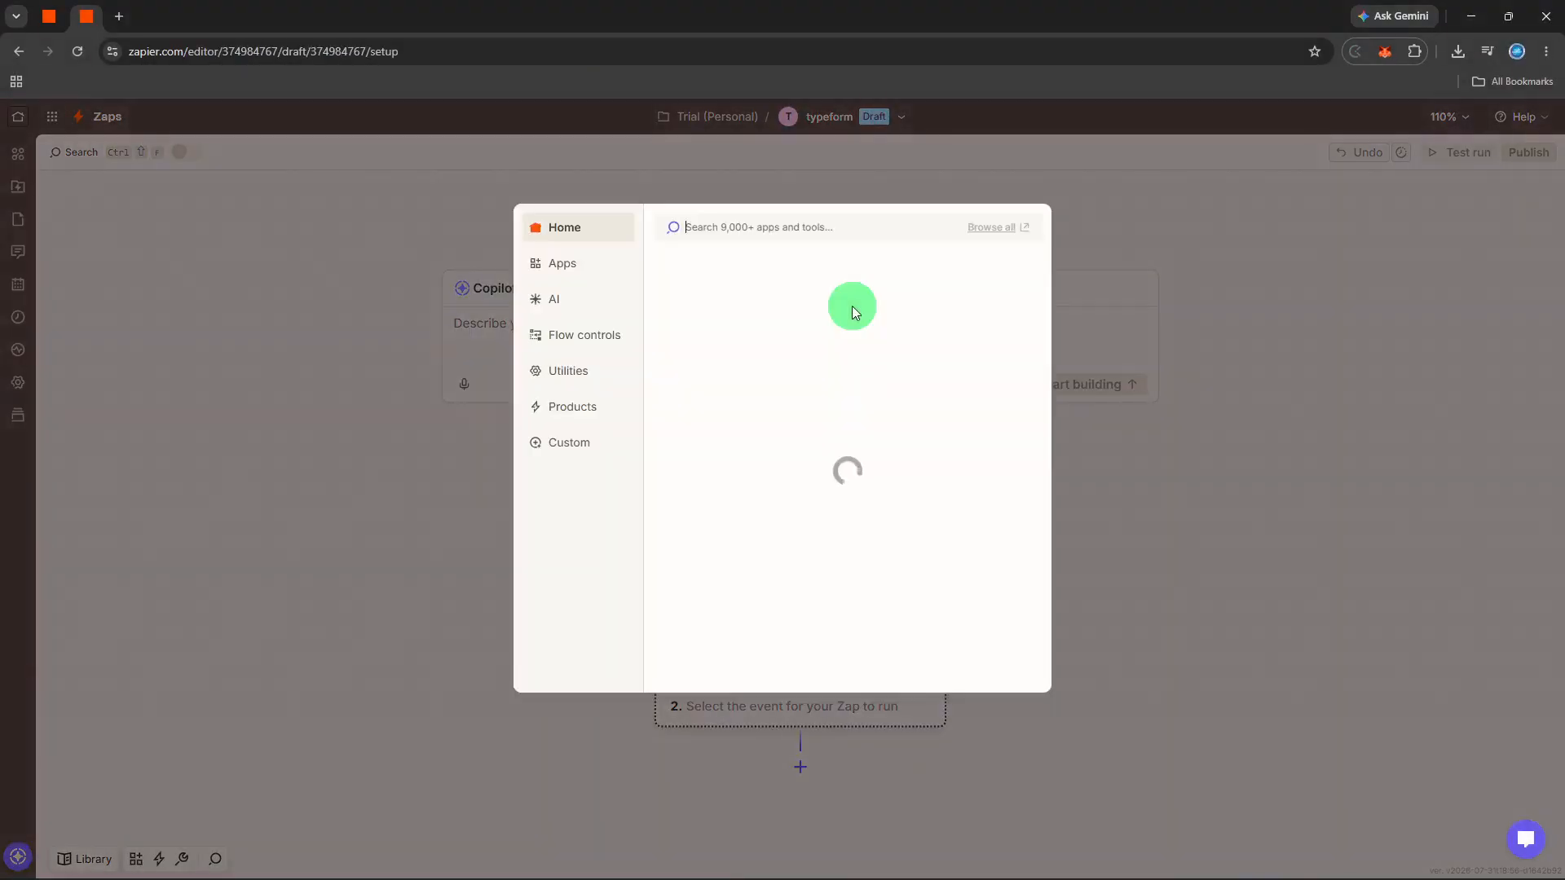
{"action": "type", "text": "typeform"}
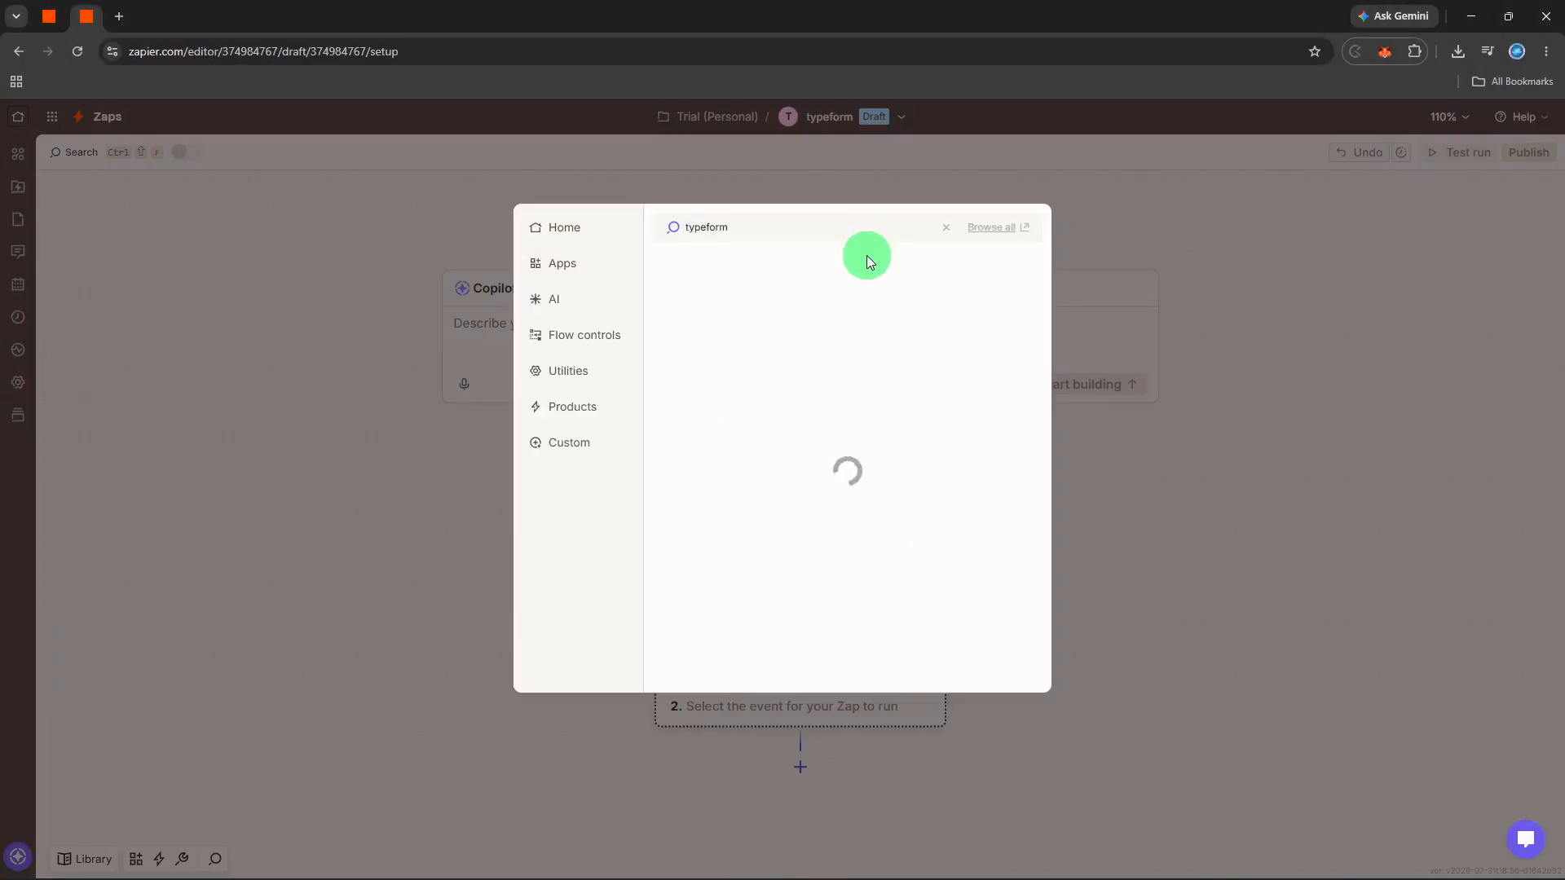
{"action": "left_click", "coordinate": [859, 277]}
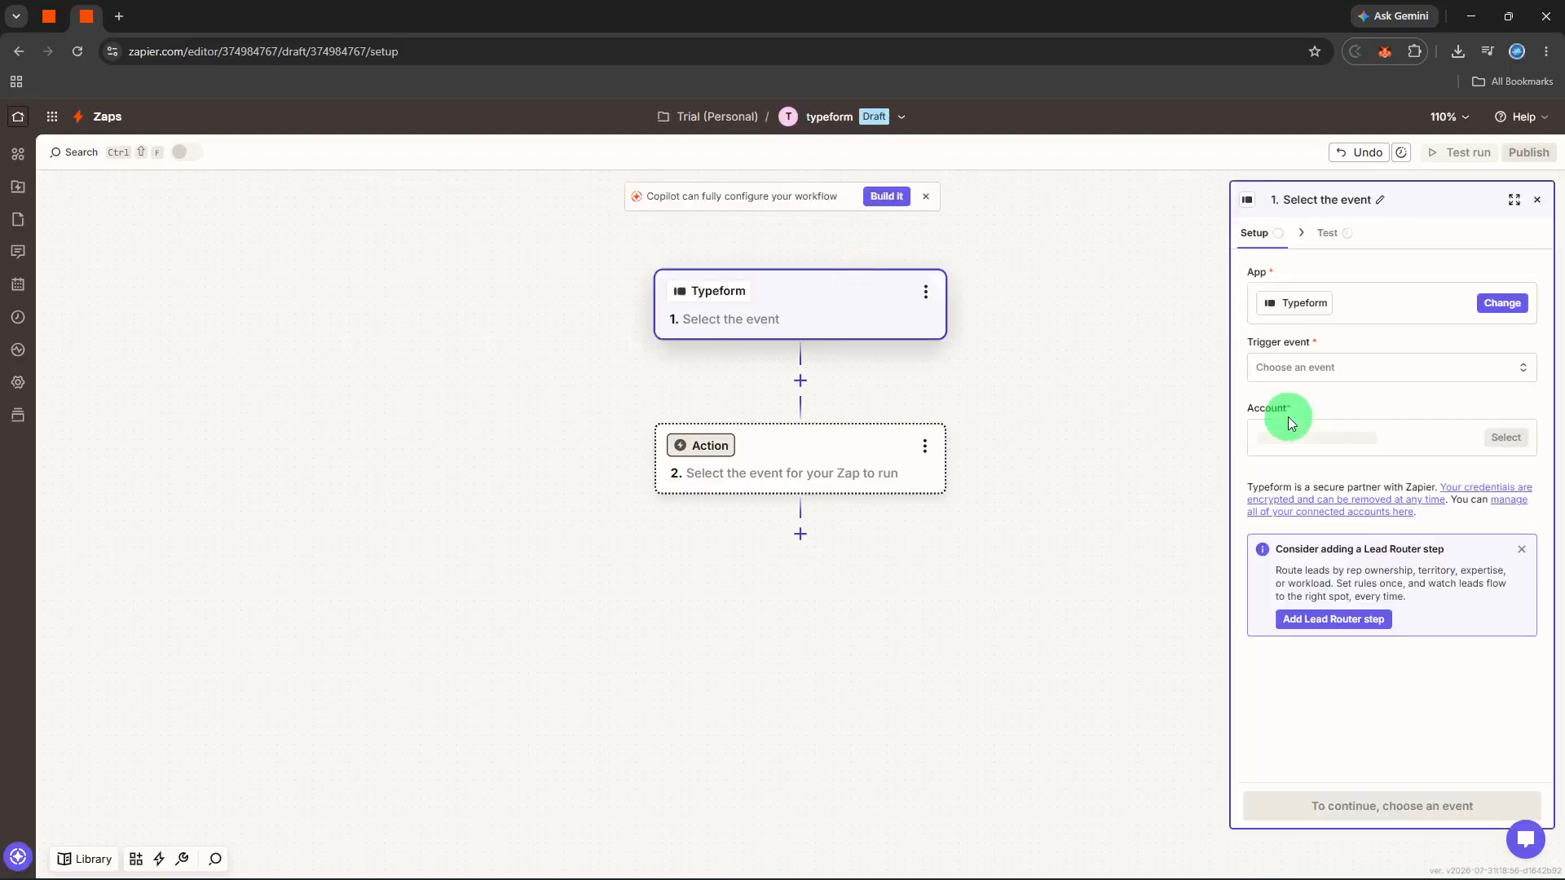
{"action": "left_click", "coordinate": [1317, 368]}
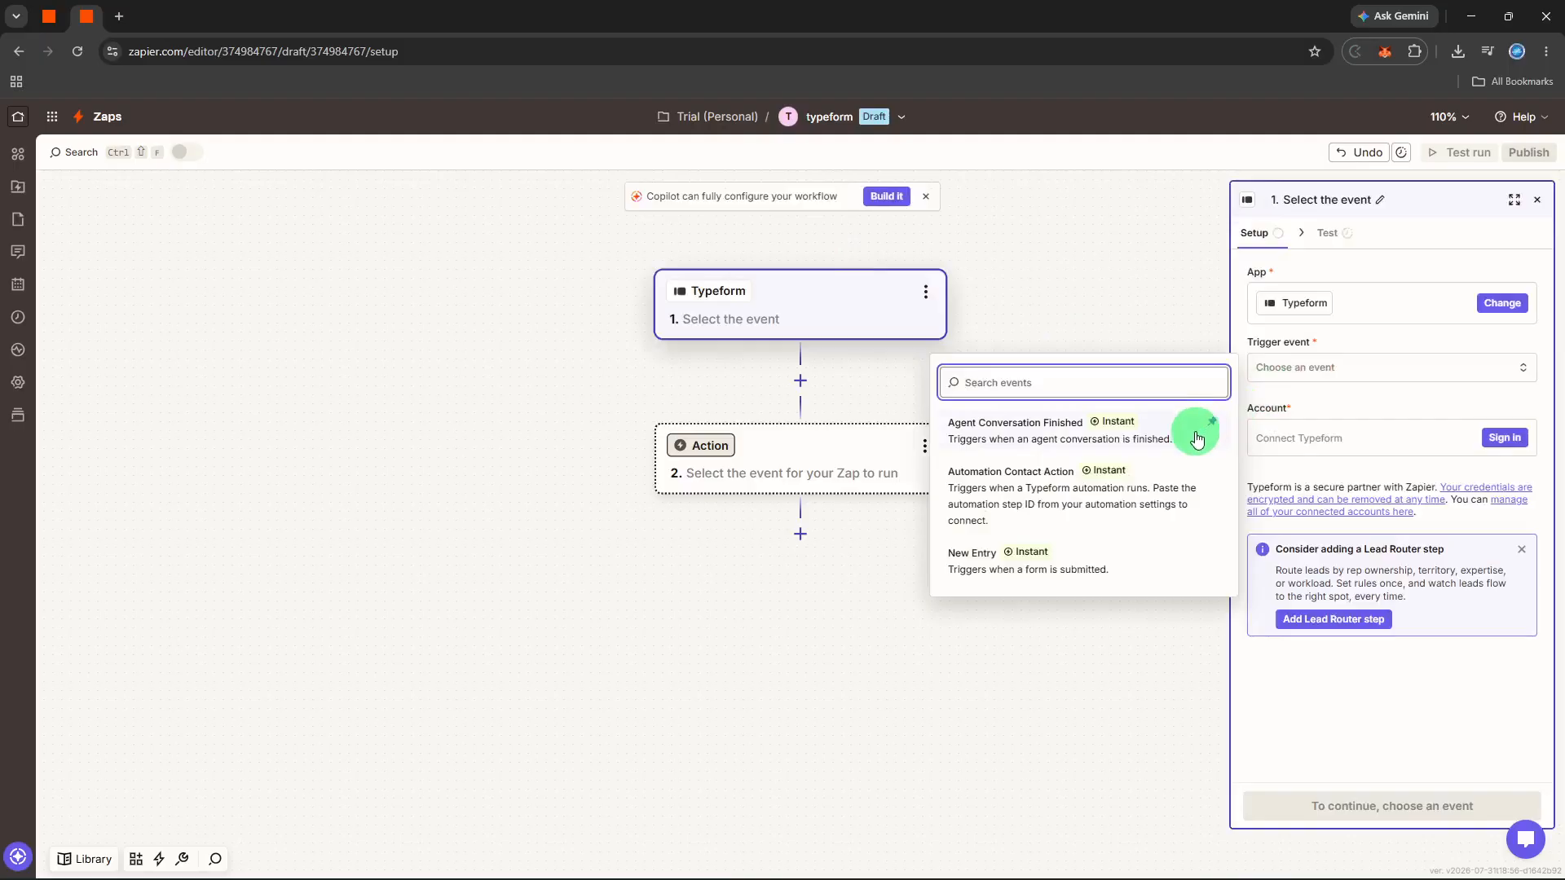
{"action": "left_click", "coordinate": [1149, 557]}
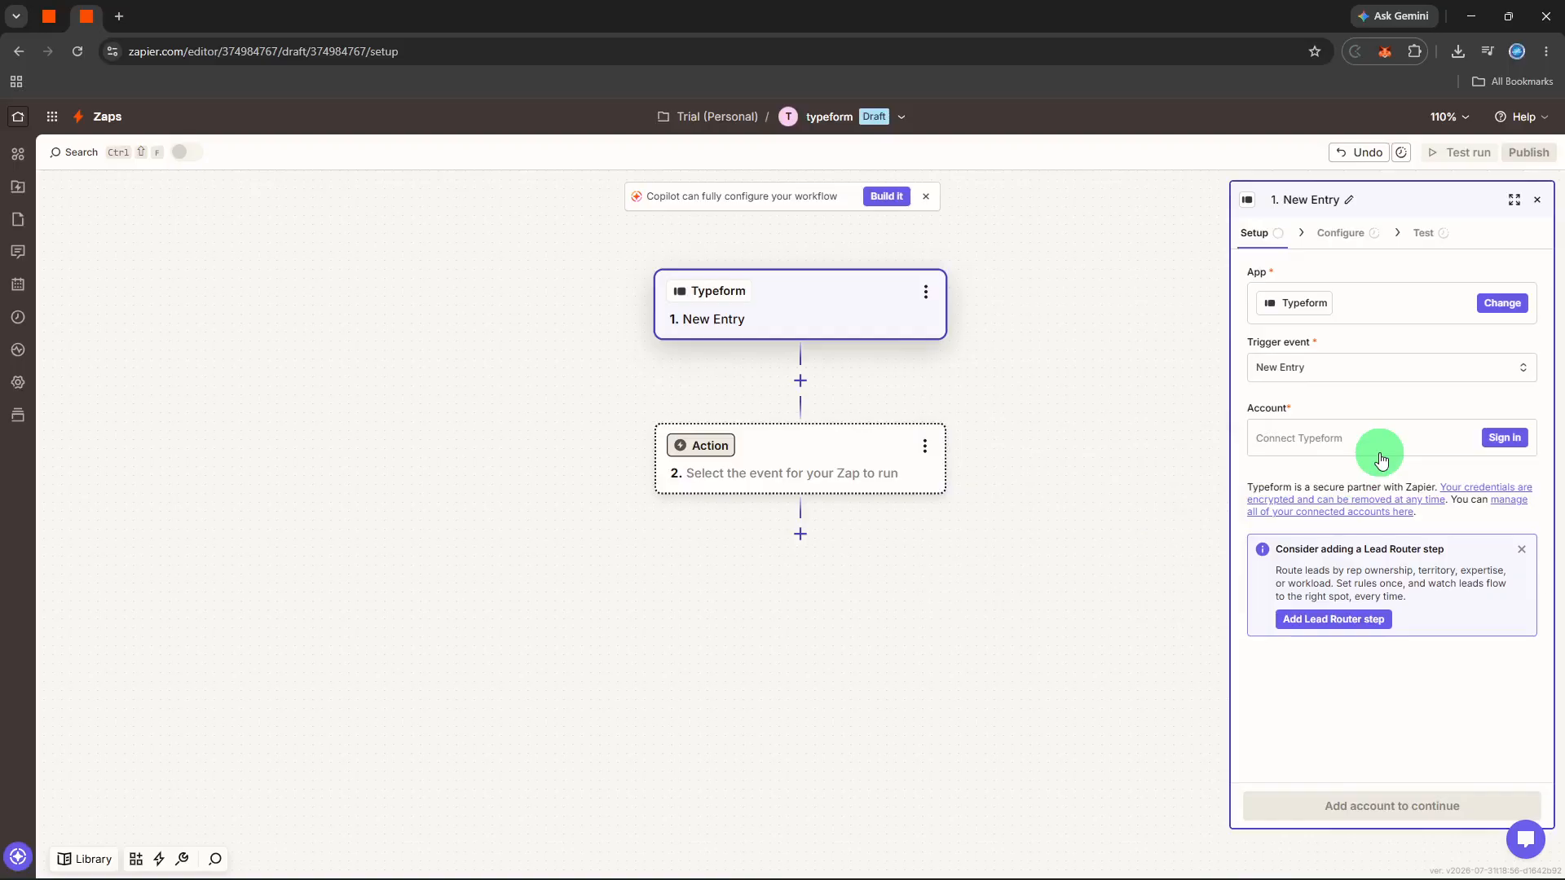
Connect the Typeform account to the trigger and authorize Zapier's access to it.
{"action": "left_click", "coordinate": [1380, 459]}
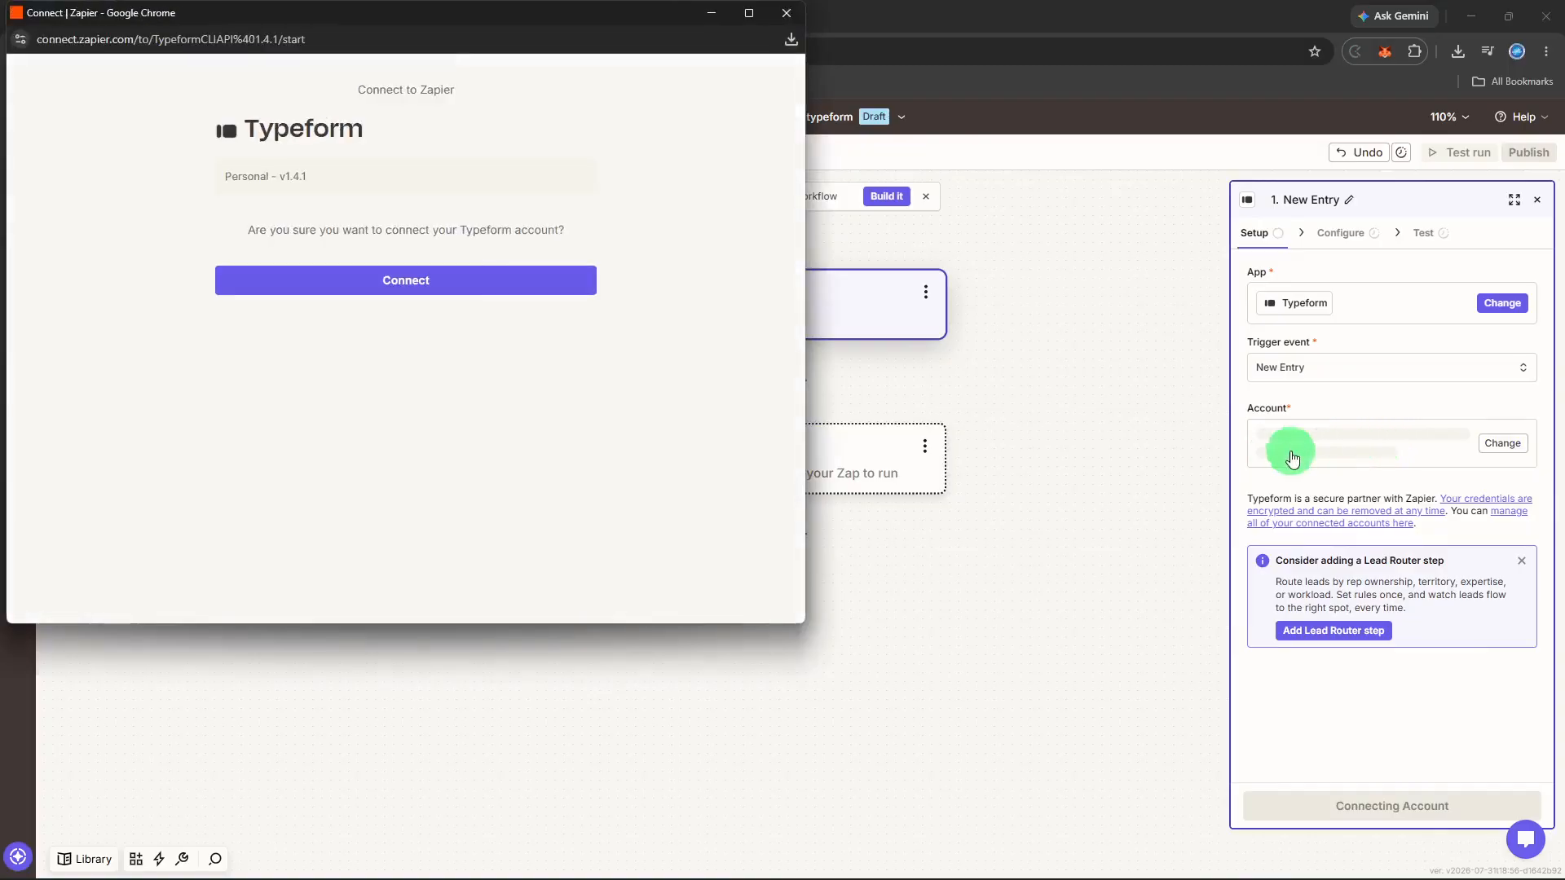
{"action": "left_click", "coordinate": [498, 288]}
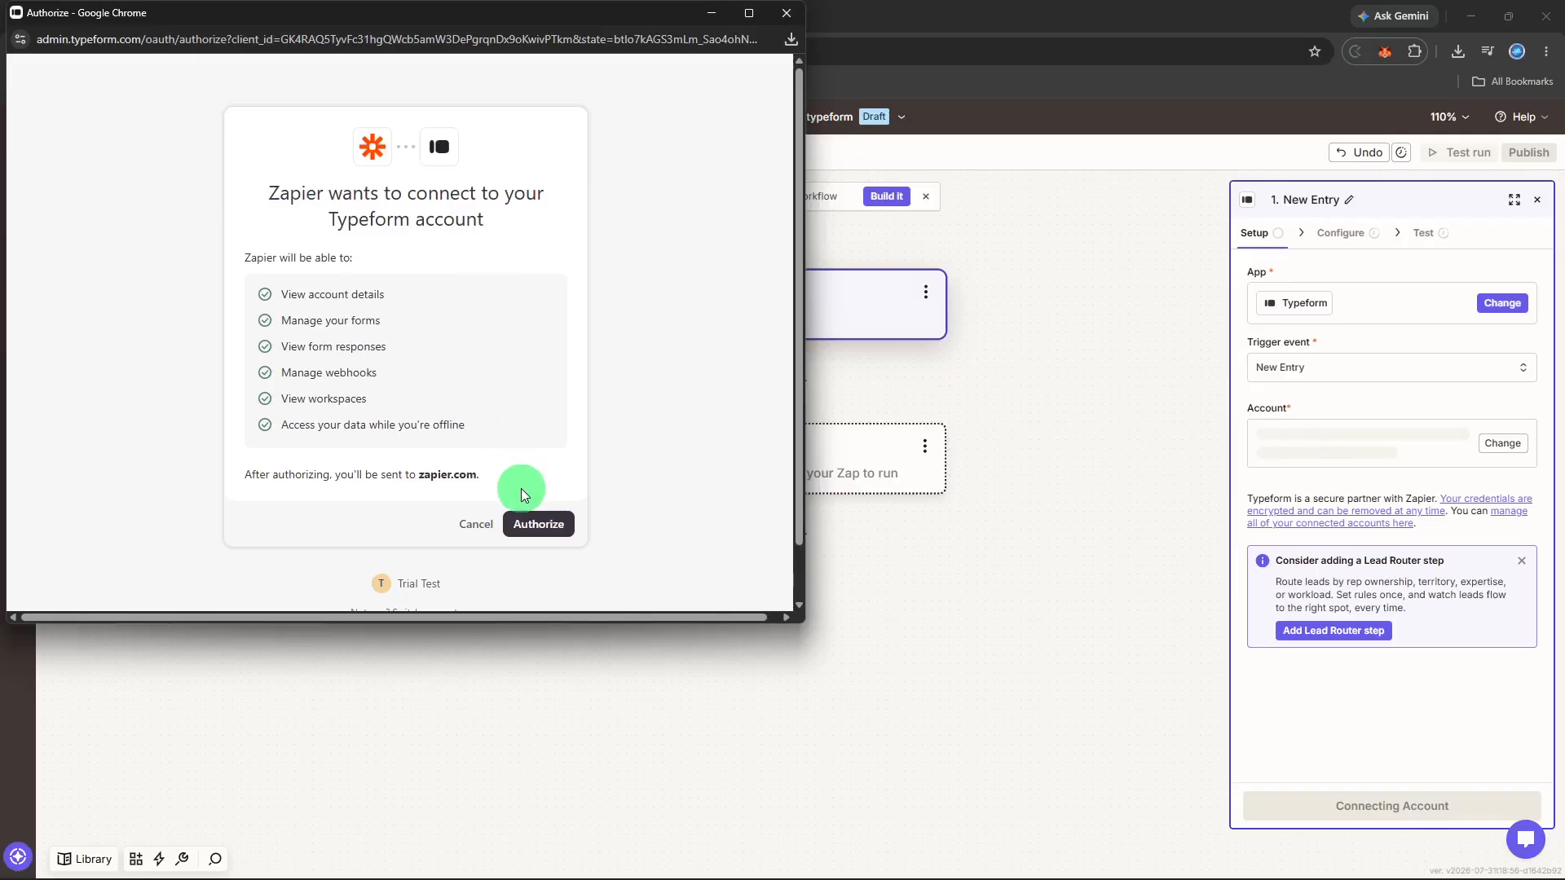
{"action": "scroll", "coordinate": [521, 489], "scroll_direction": "down", "scroll_amount": 1}
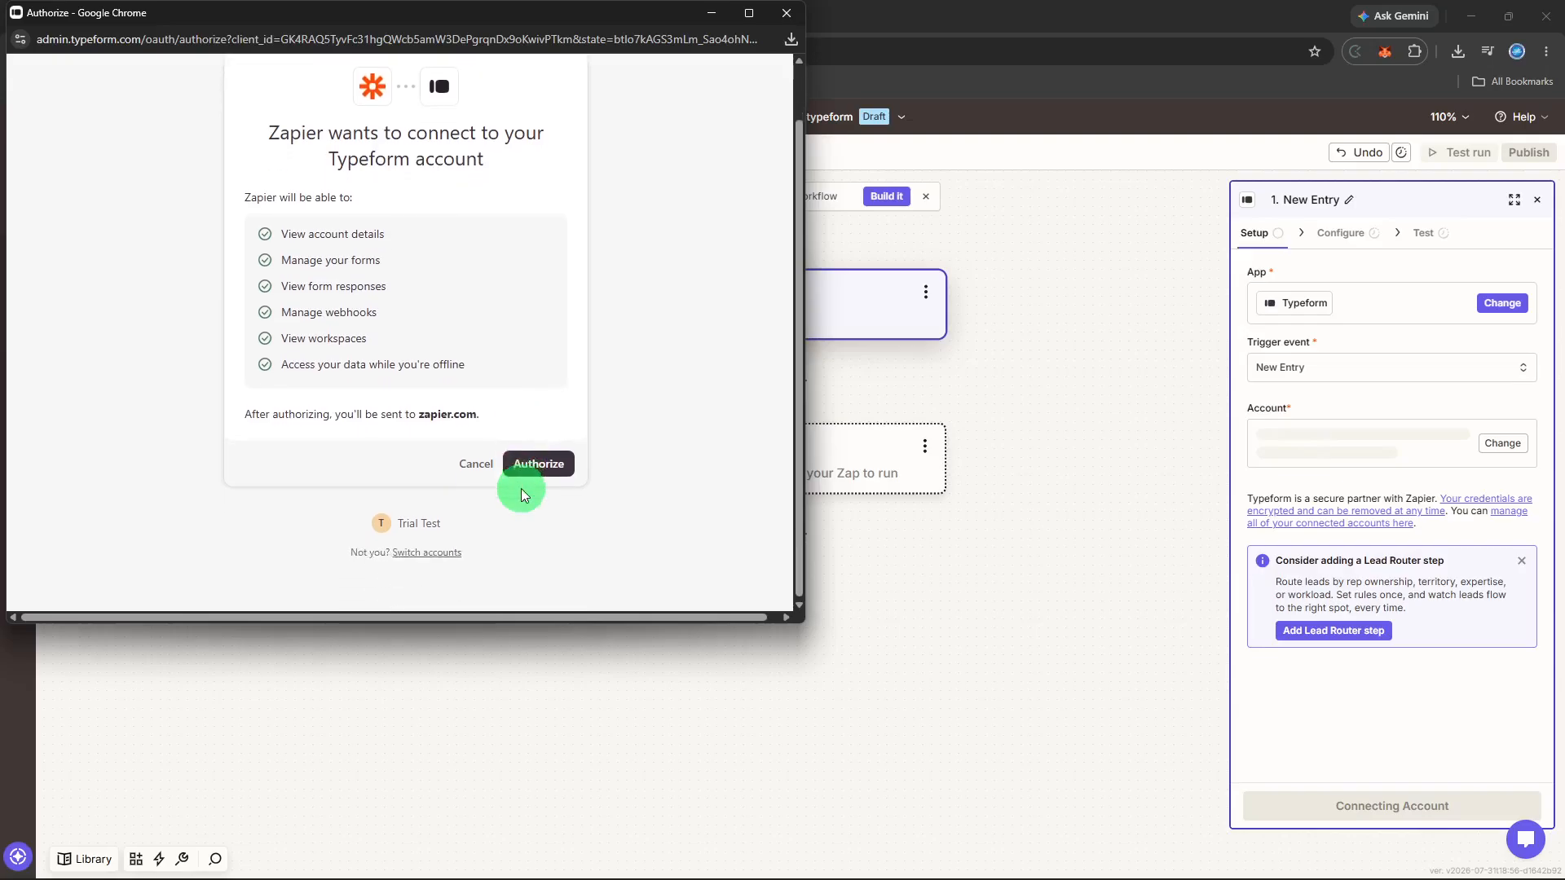
{"action": "scroll", "coordinate": [522, 489], "scroll_direction": "up", "scroll_amount": 1}
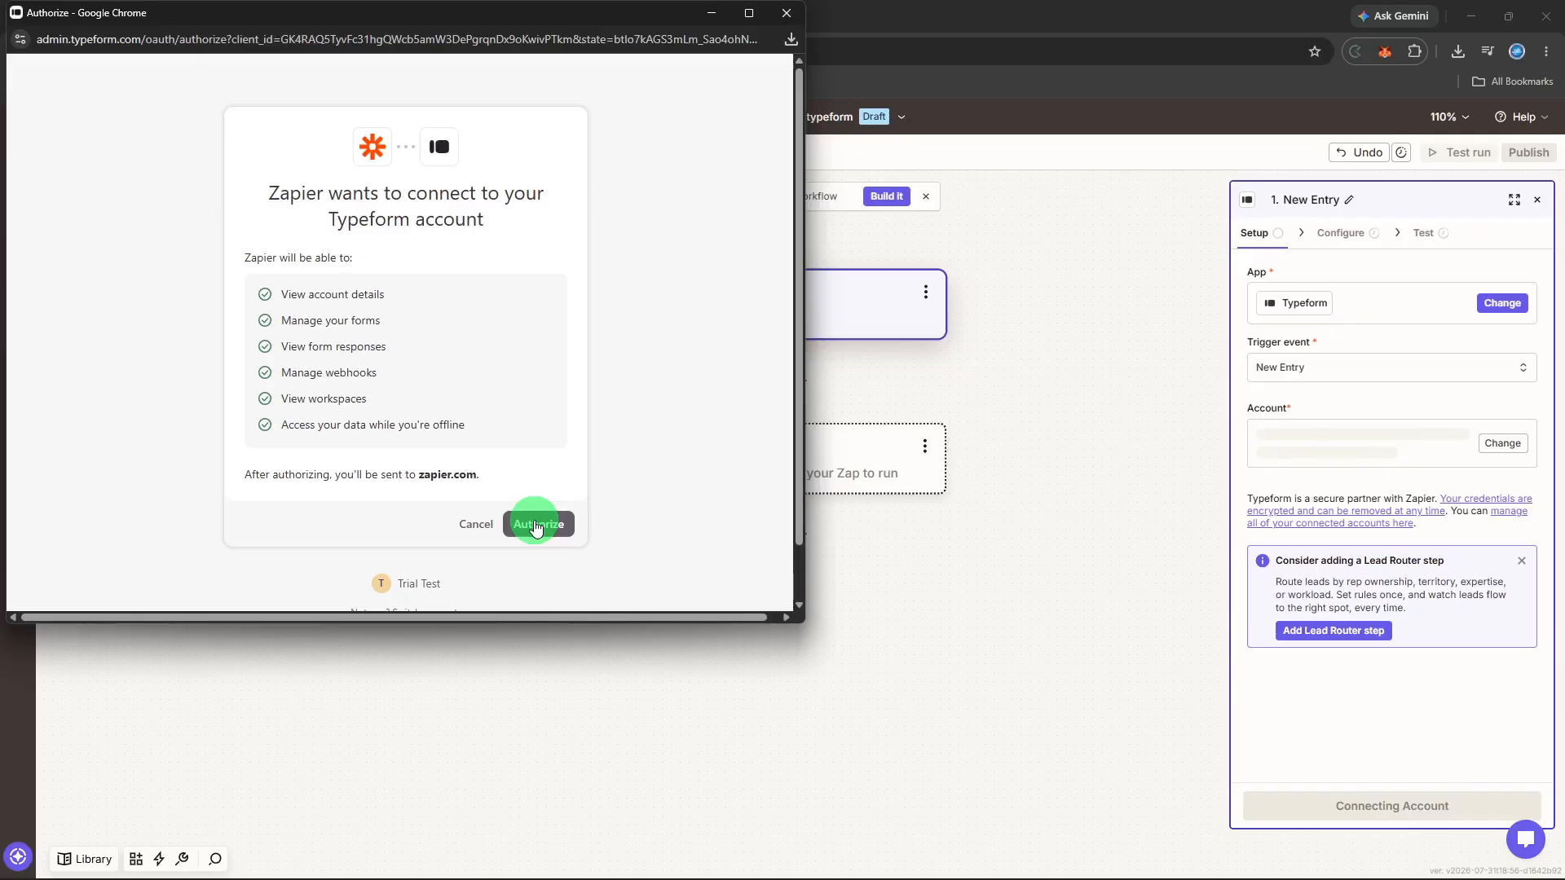
{"action": "left_click", "coordinate": [535, 526]}
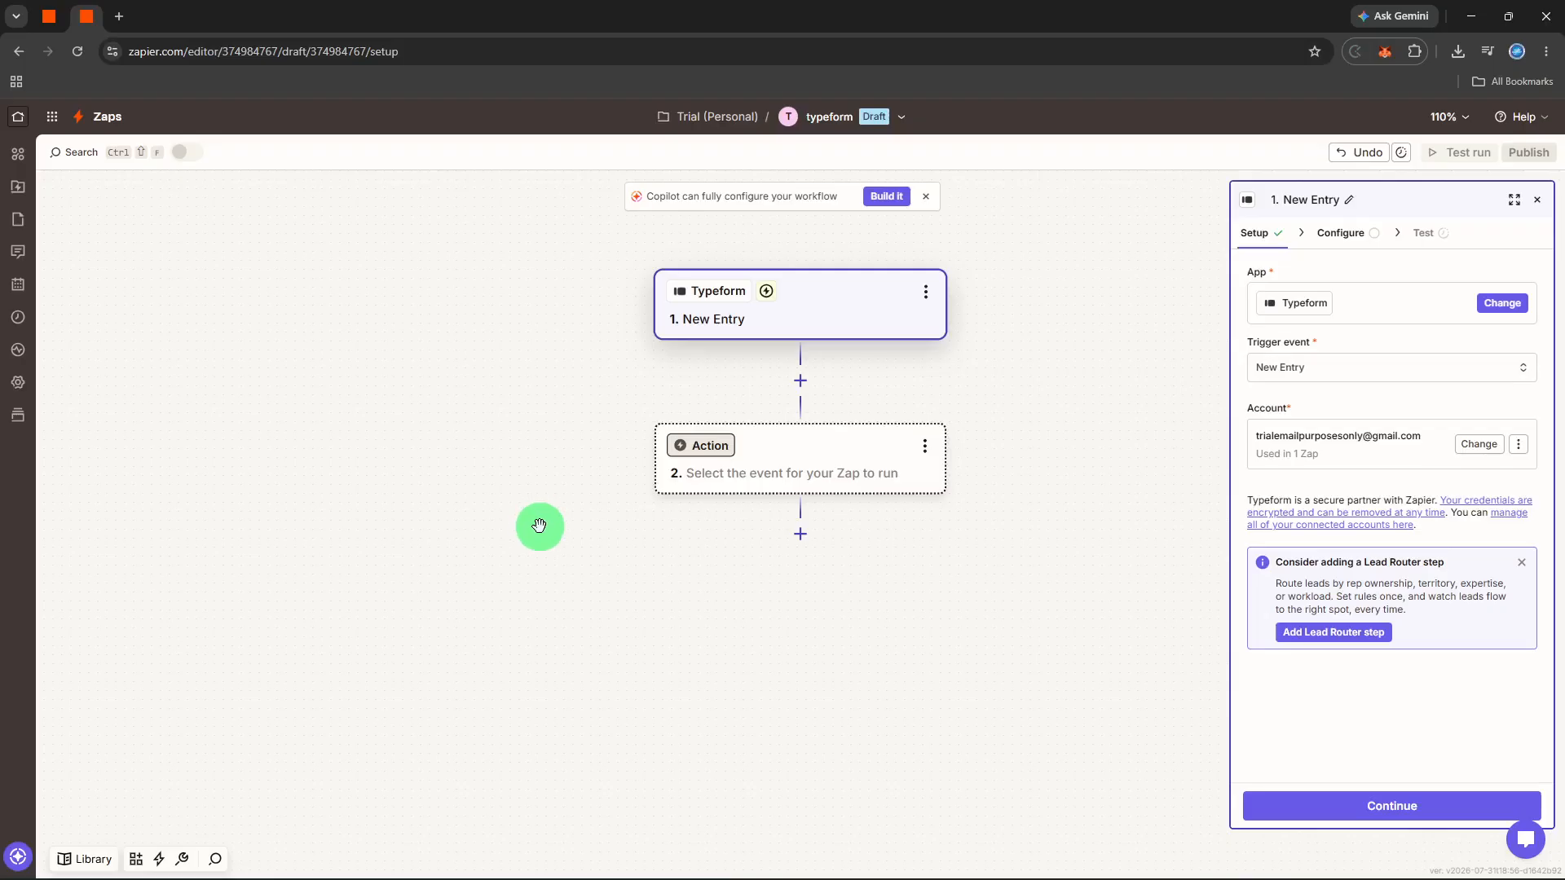
Choose "New form" as the form for the New Entry trigger and test the trigger.
{"action": "left_click", "coordinate": [1260, 805]}
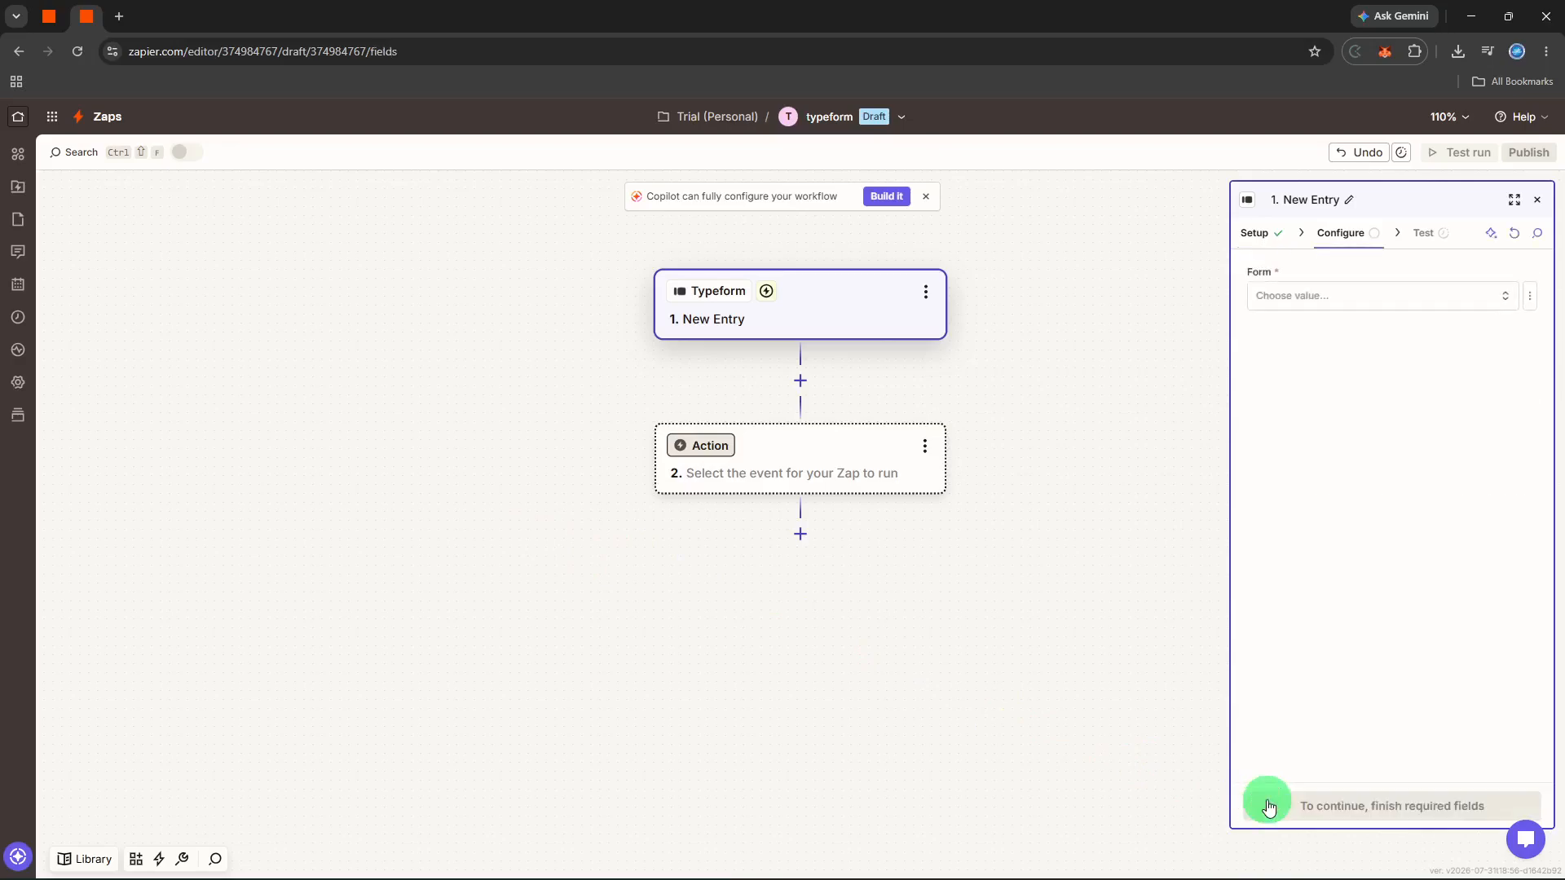
{"action": "left_click", "coordinate": [1394, 318]}
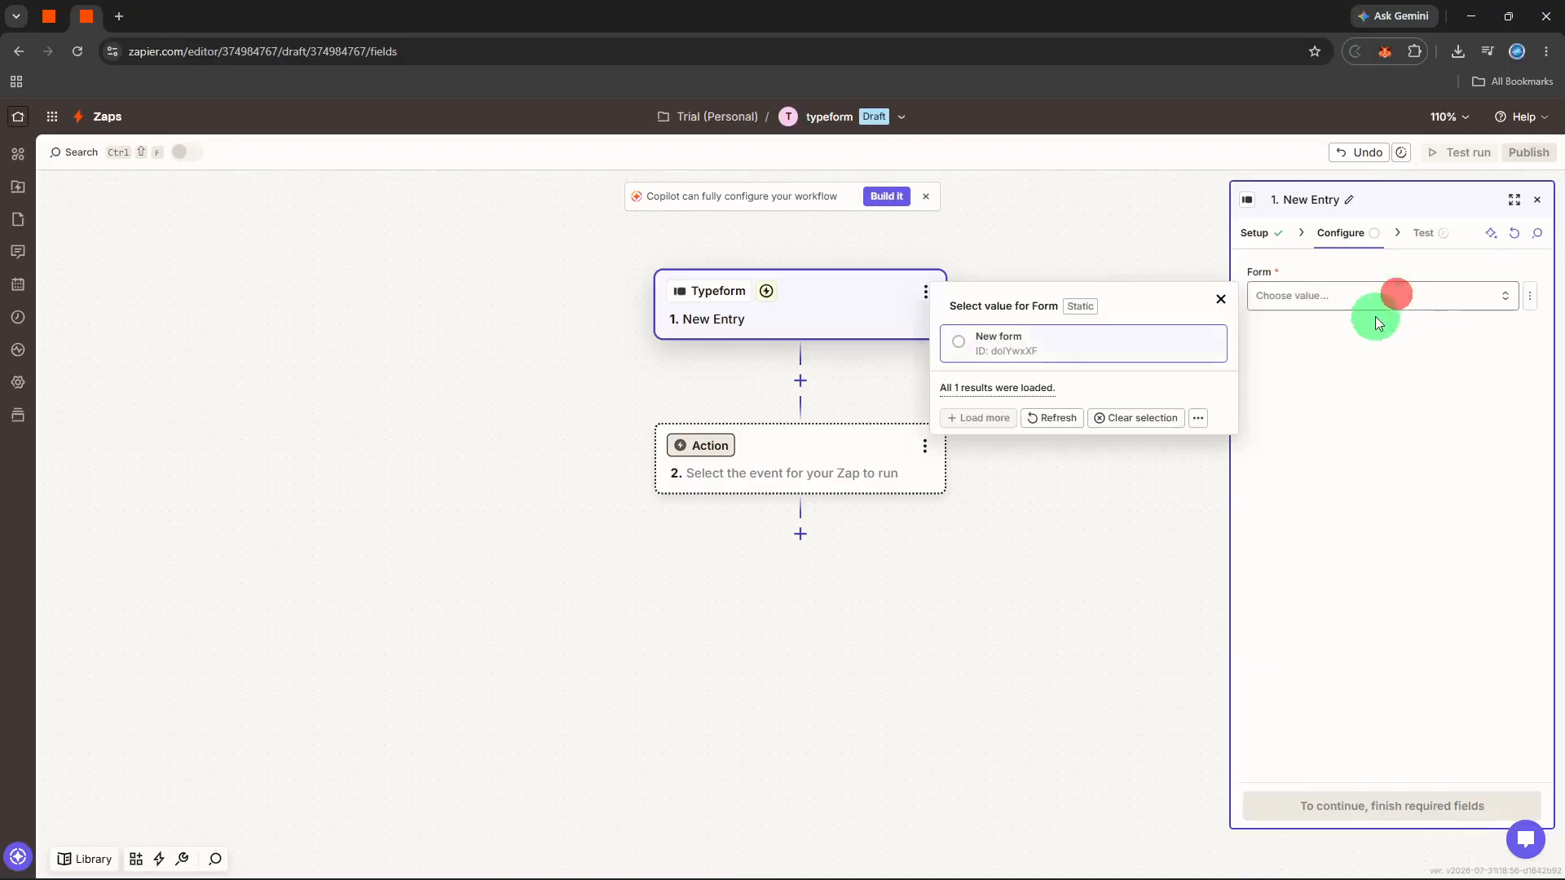
{"action": "left_click", "coordinate": [1071, 346]}
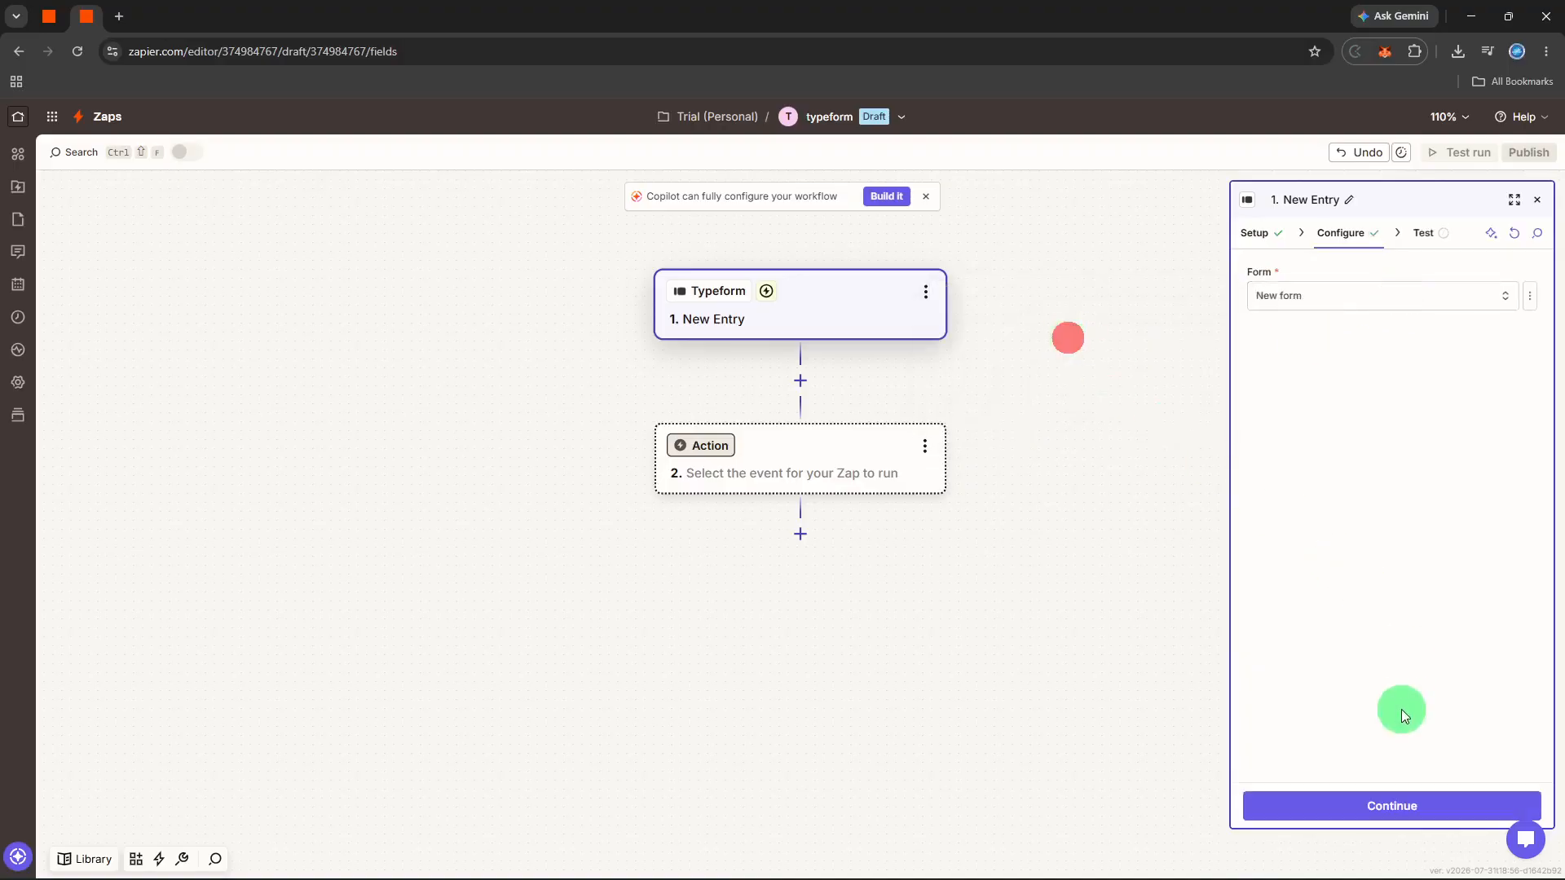
{"action": "left_click", "coordinate": [1391, 811]}
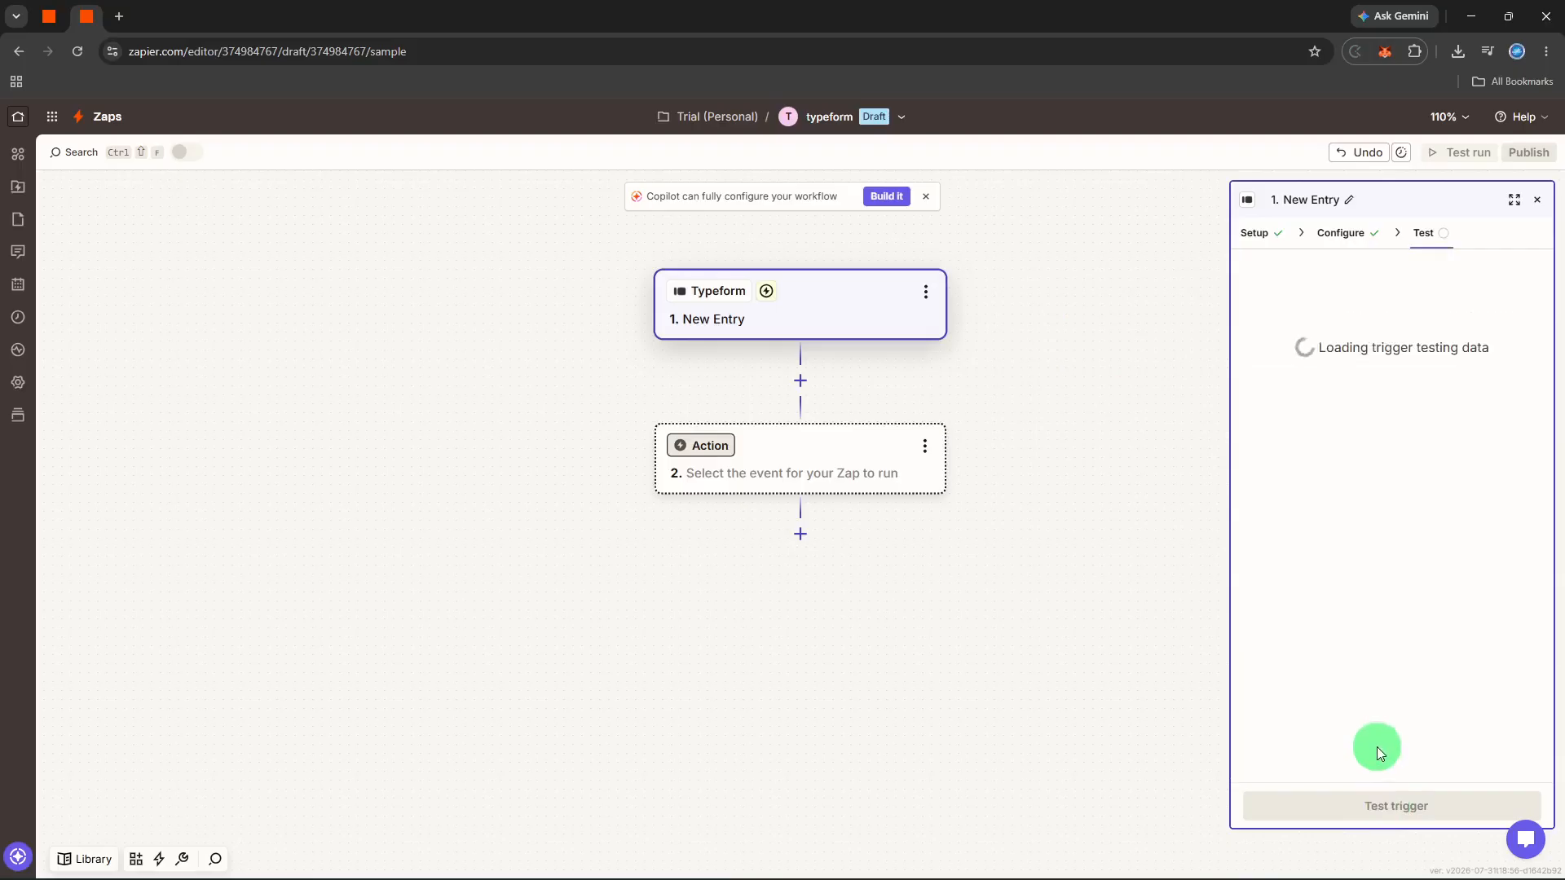
{"action": "left_click", "coordinate": [1369, 803]}
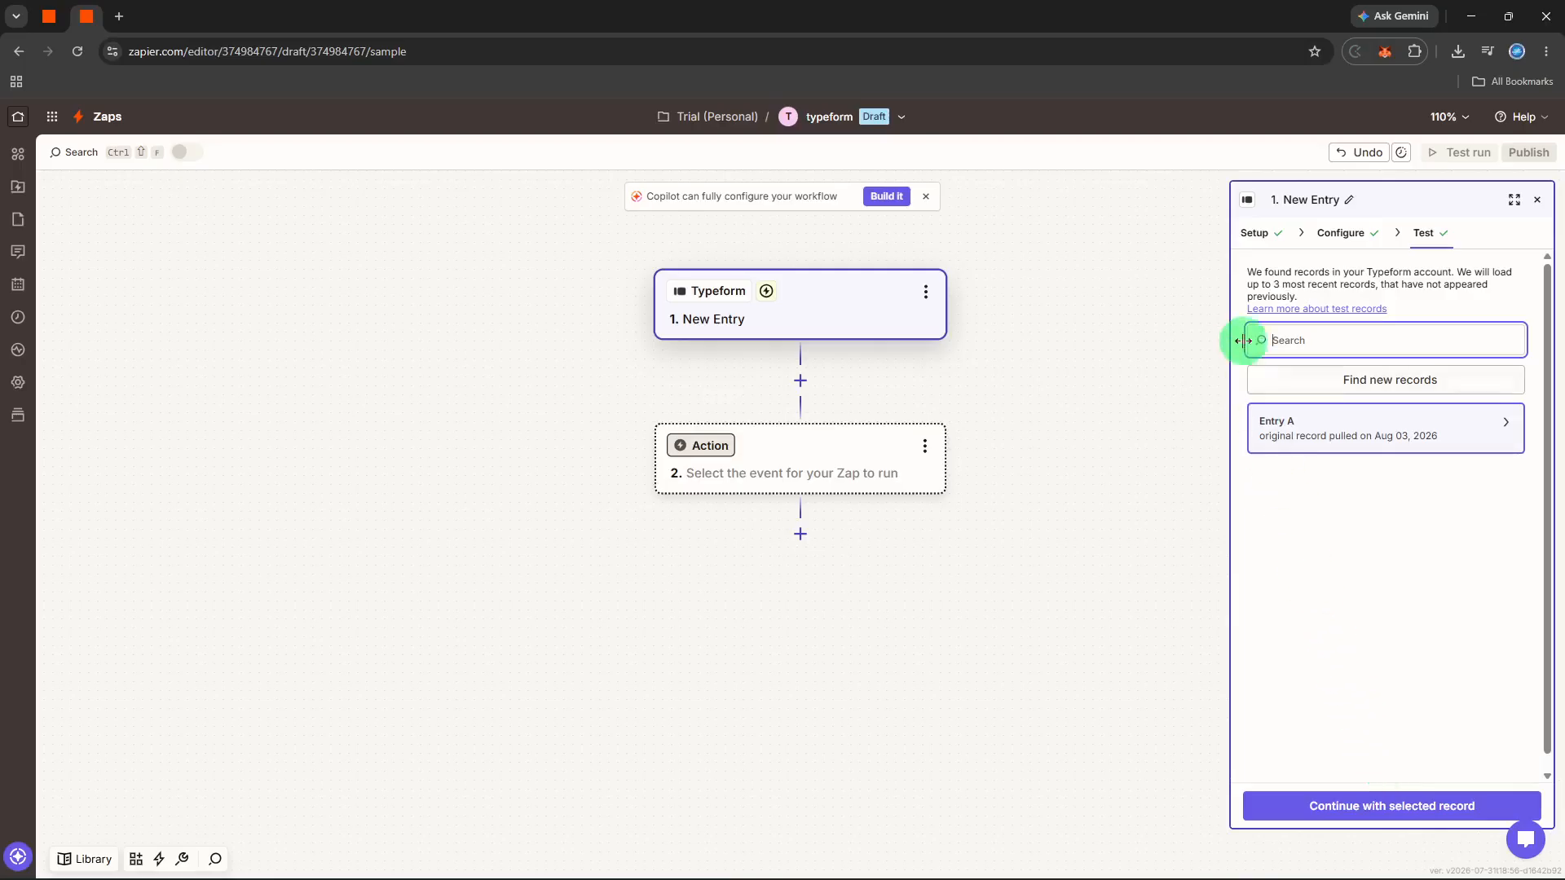
Reselect "New form" in the trigger configuration and continue with the Entry A test record.
{"action": "left_click", "coordinate": [1321, 231]}
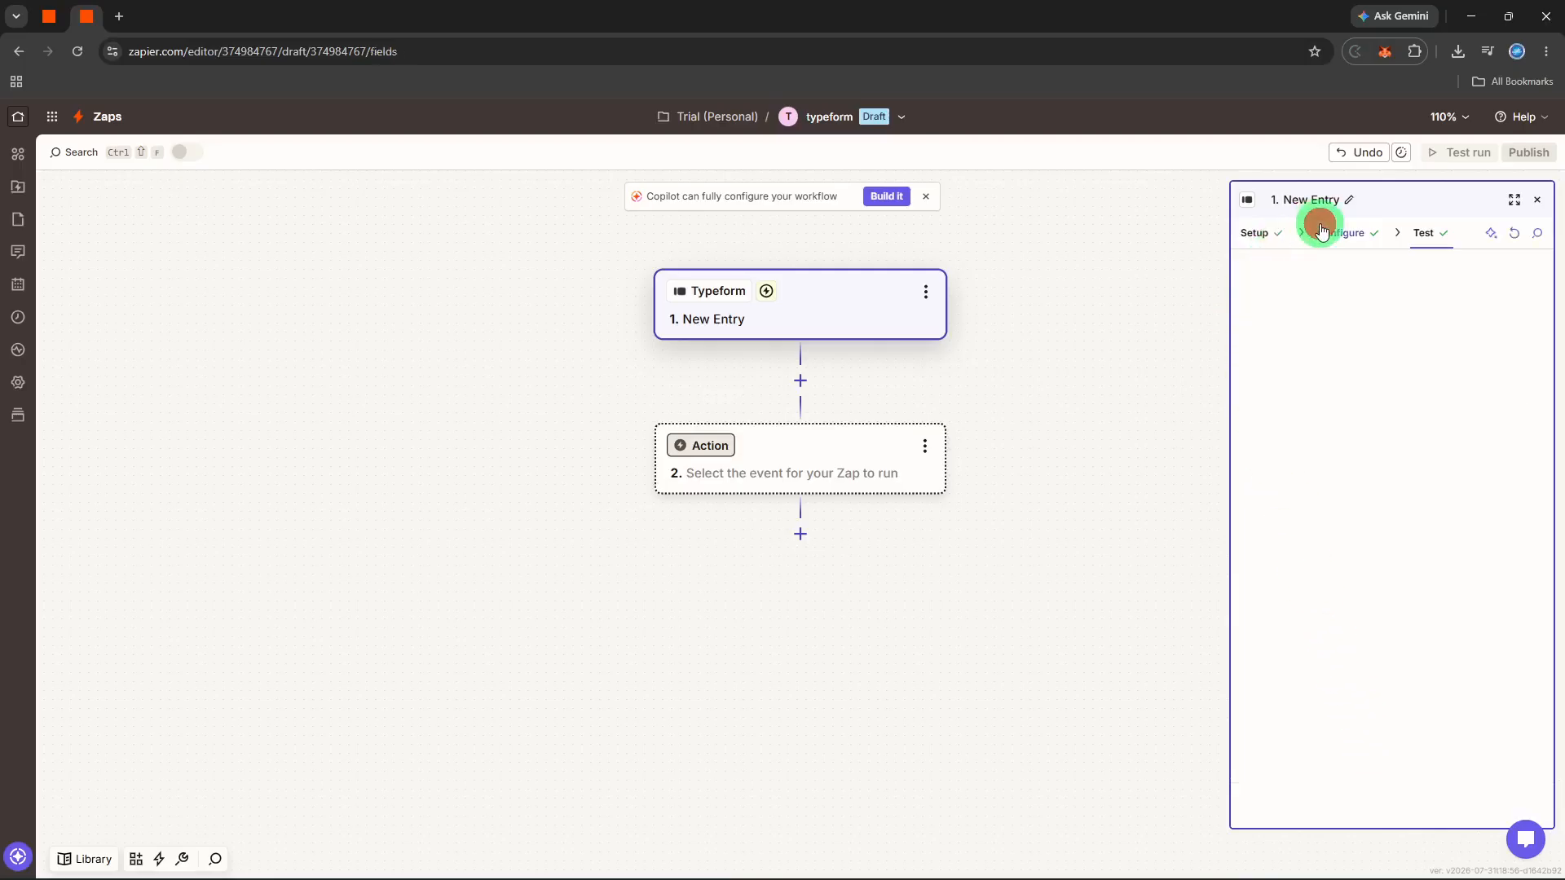
{"action": "left_click", "coordinate": [1332, 303]}
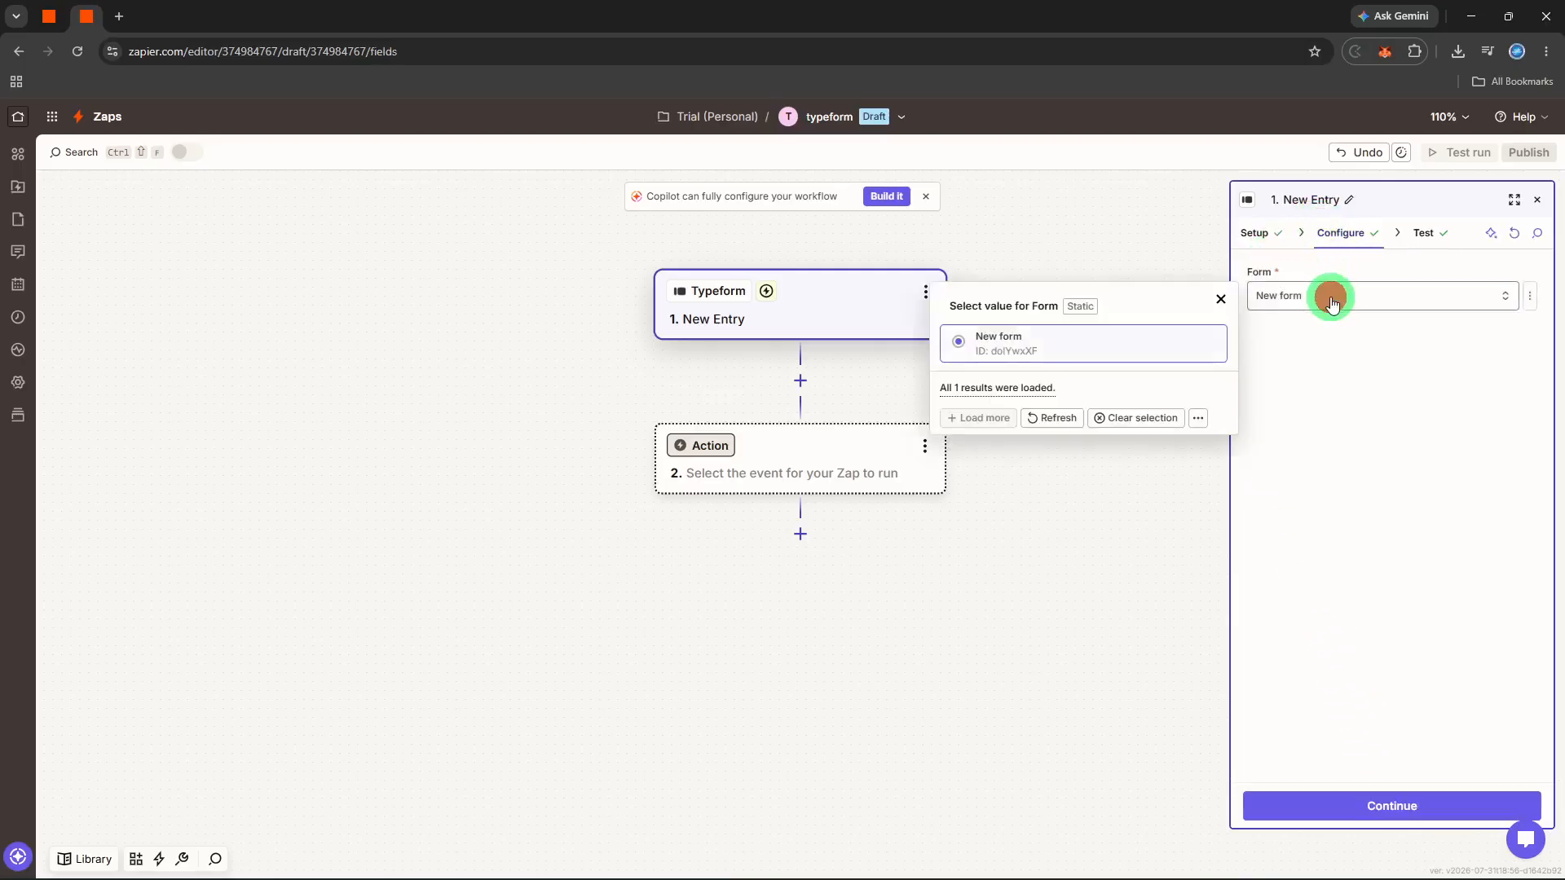
{"action": "left_click", "coordinate": [1163, 350]}
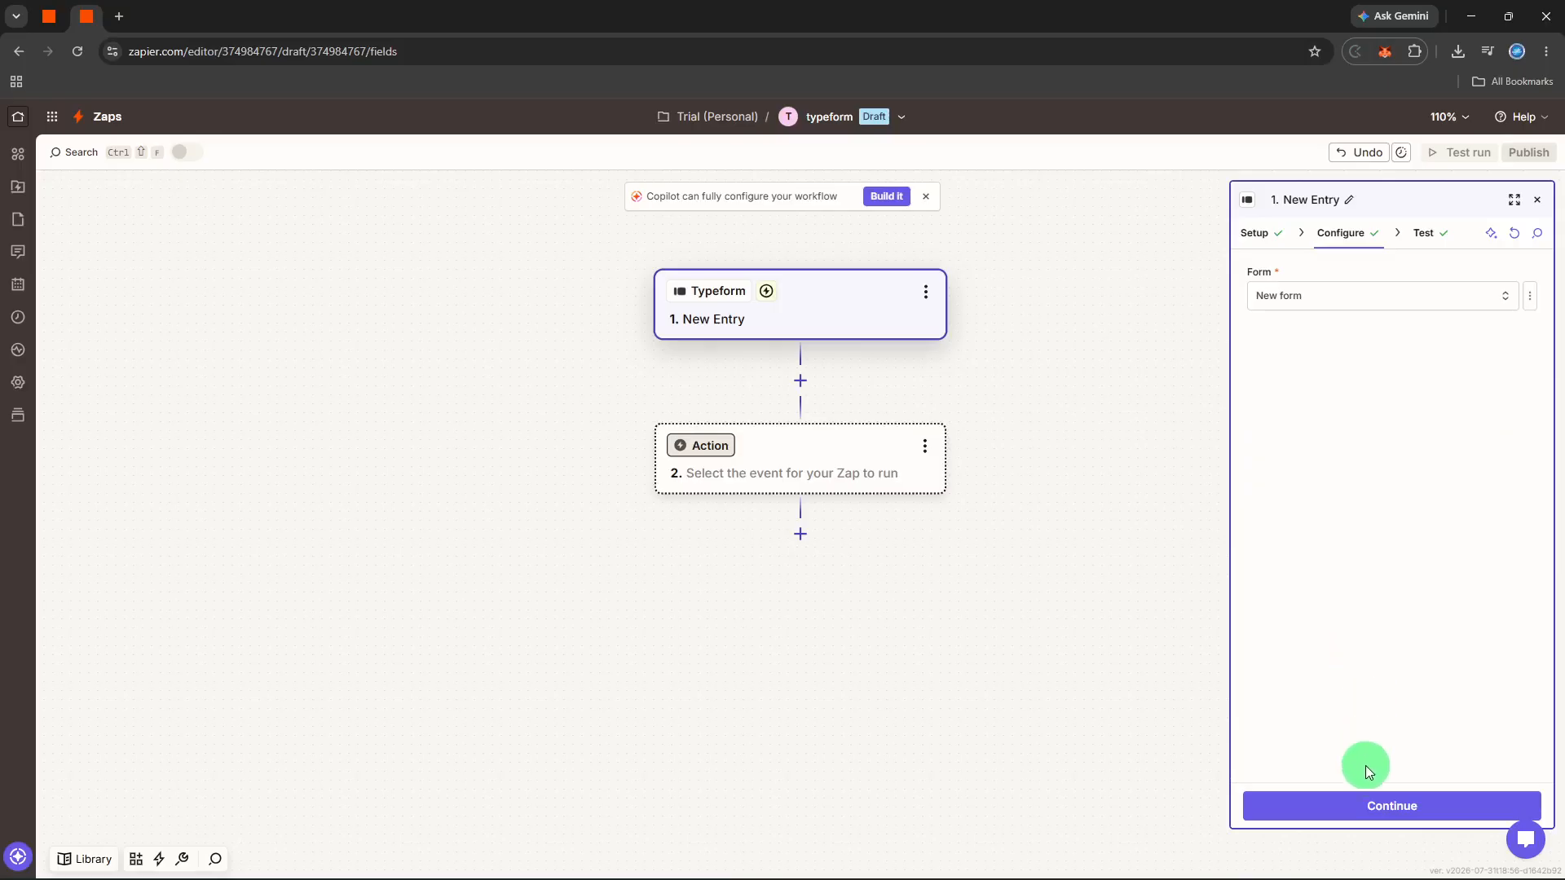
{"action": "left_click", "coordinate": [1364, 808]}
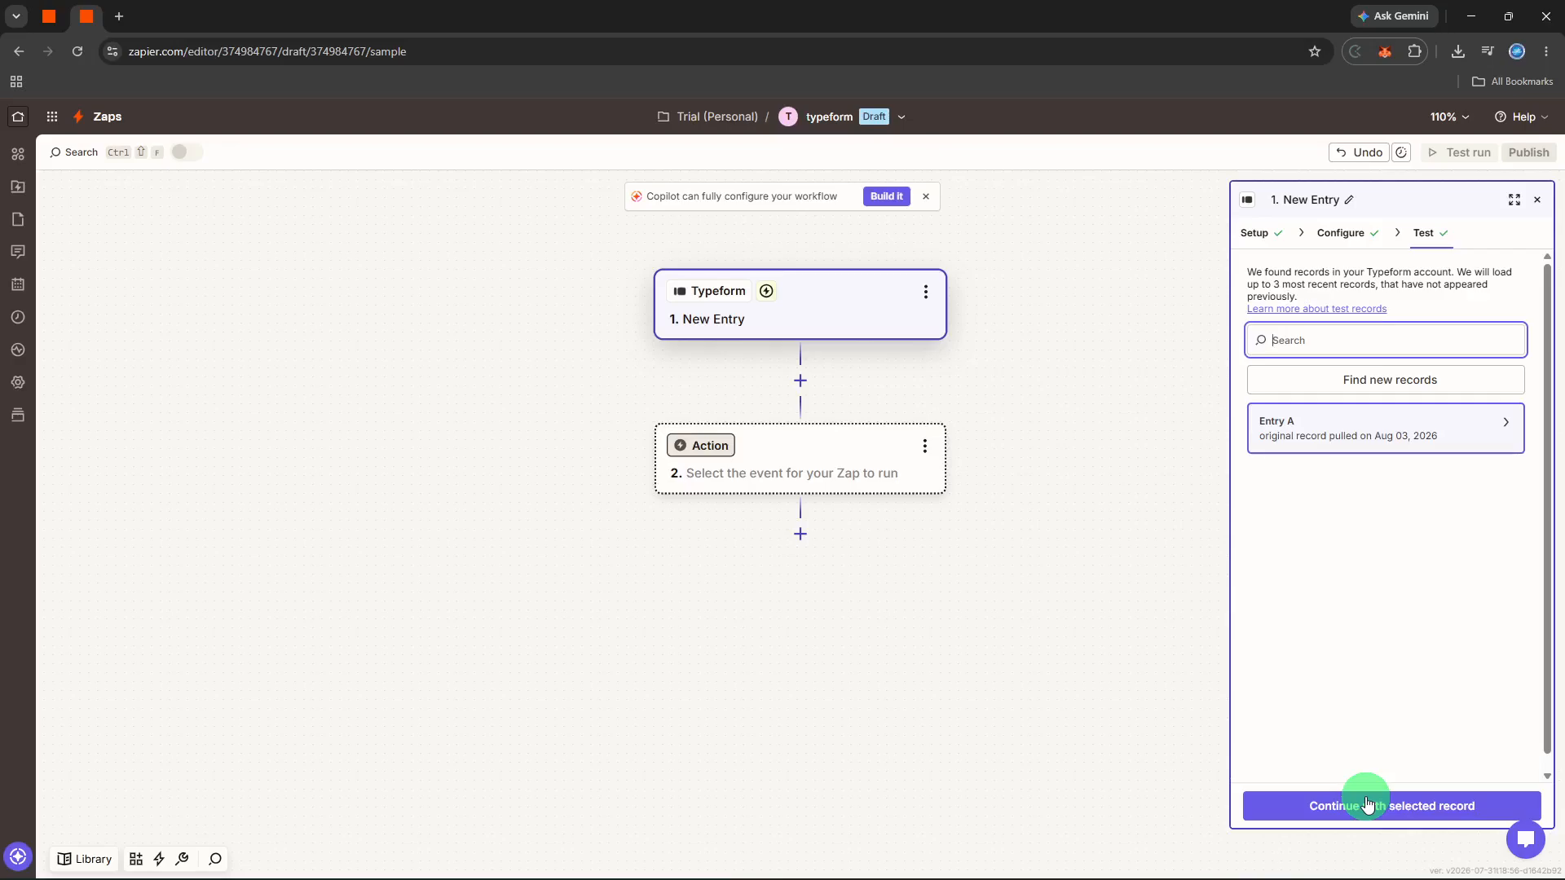
{"action": "left_click", "coordinate": [1367, 804]}
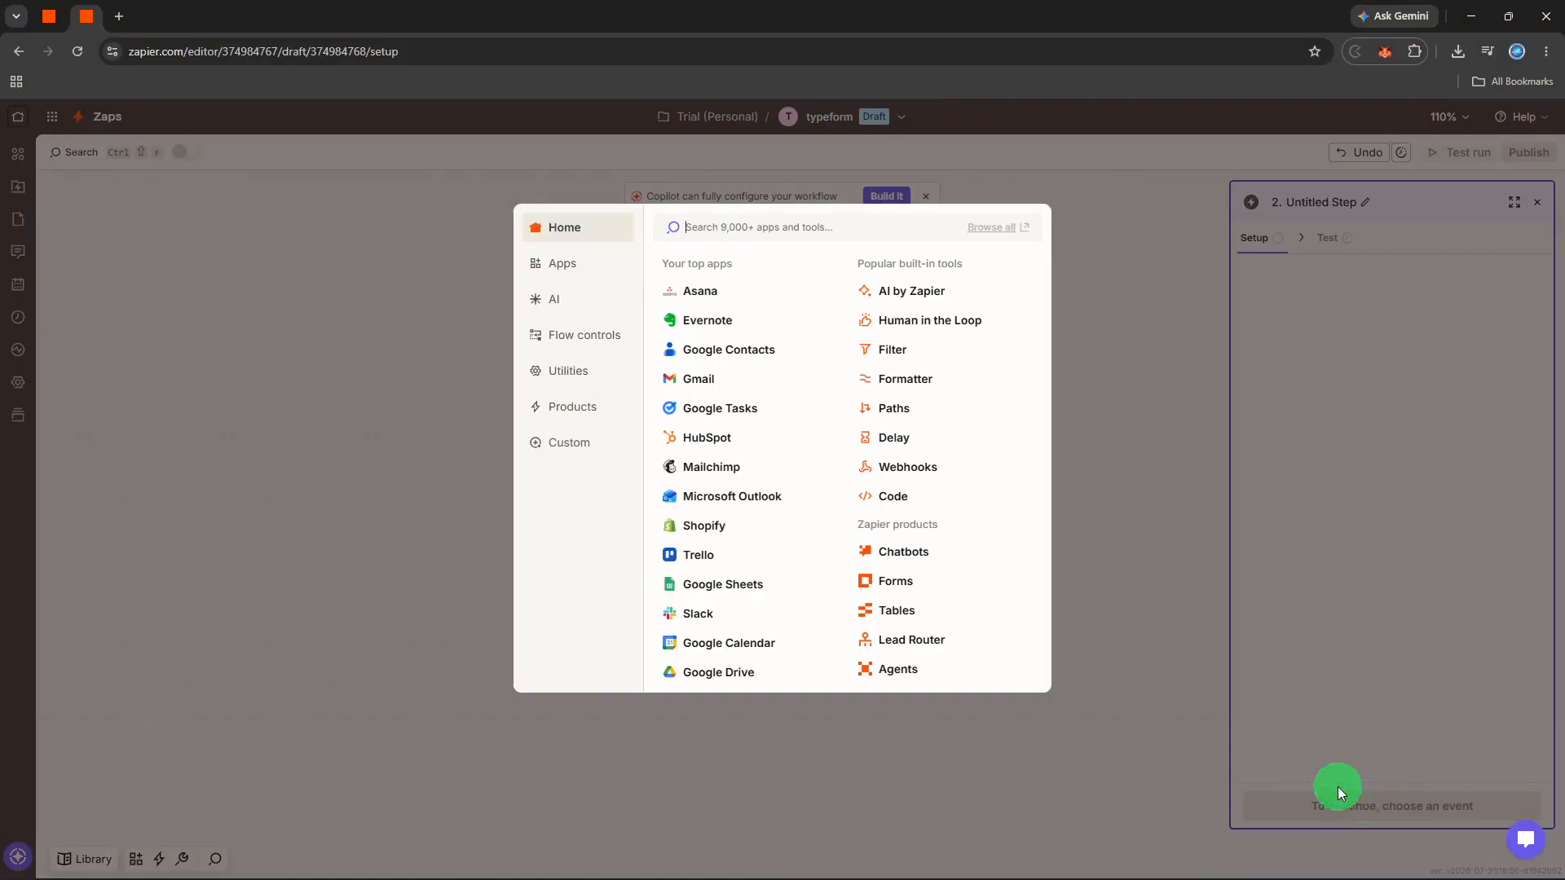
Set the Zap's action to Delay by Zapier with the Delay After Queue event and continue to its configuration.
{"action": "left_click", "coordinate": [940, 444]}
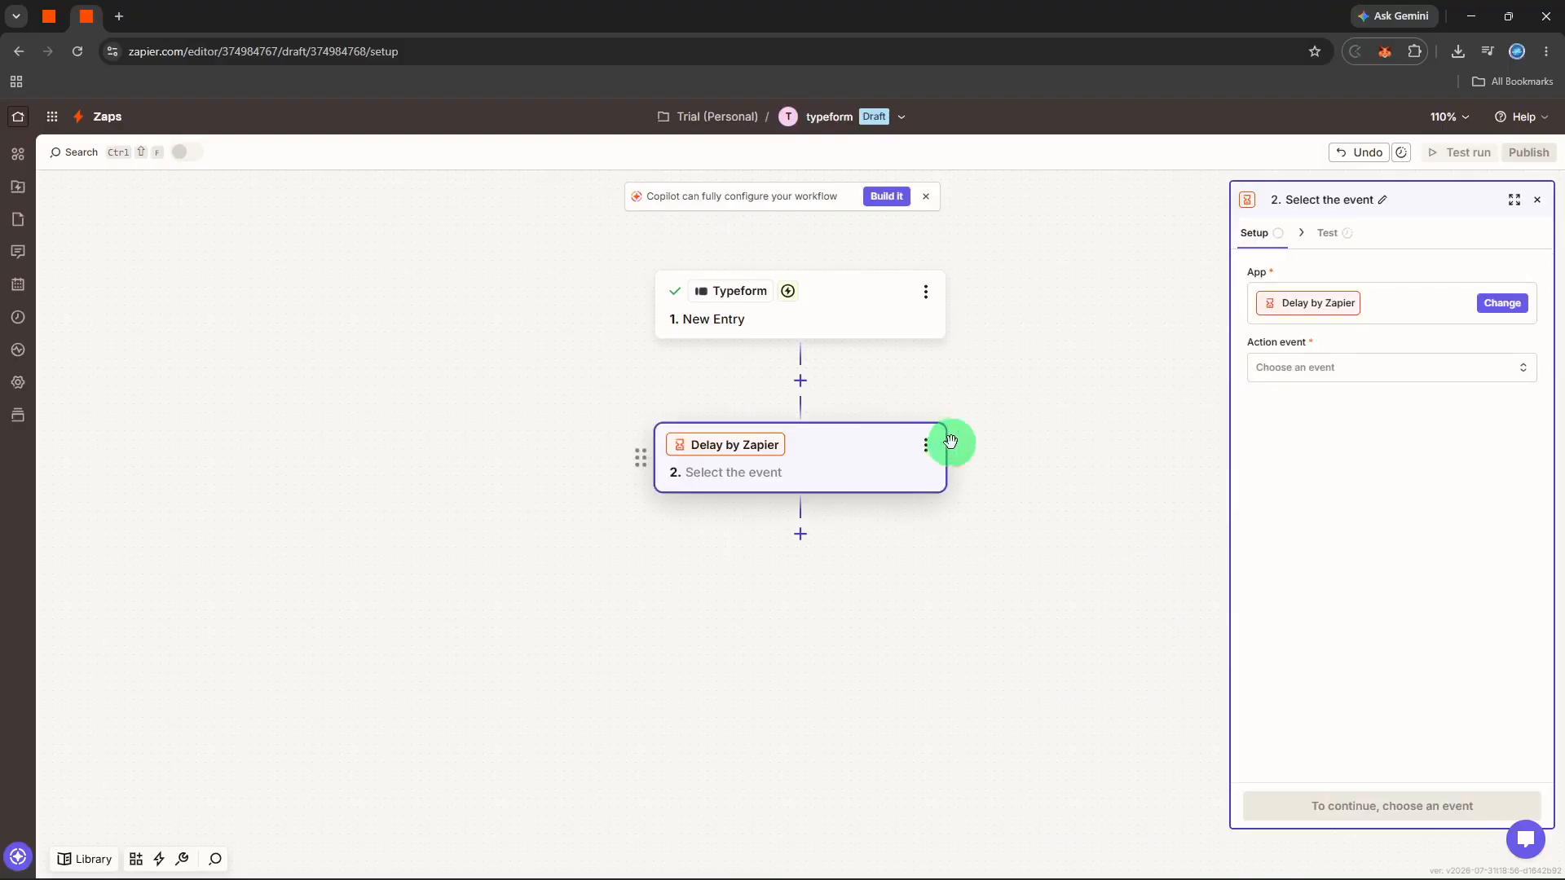
{"action": "left_click", "coordinate": [1316, 367]}
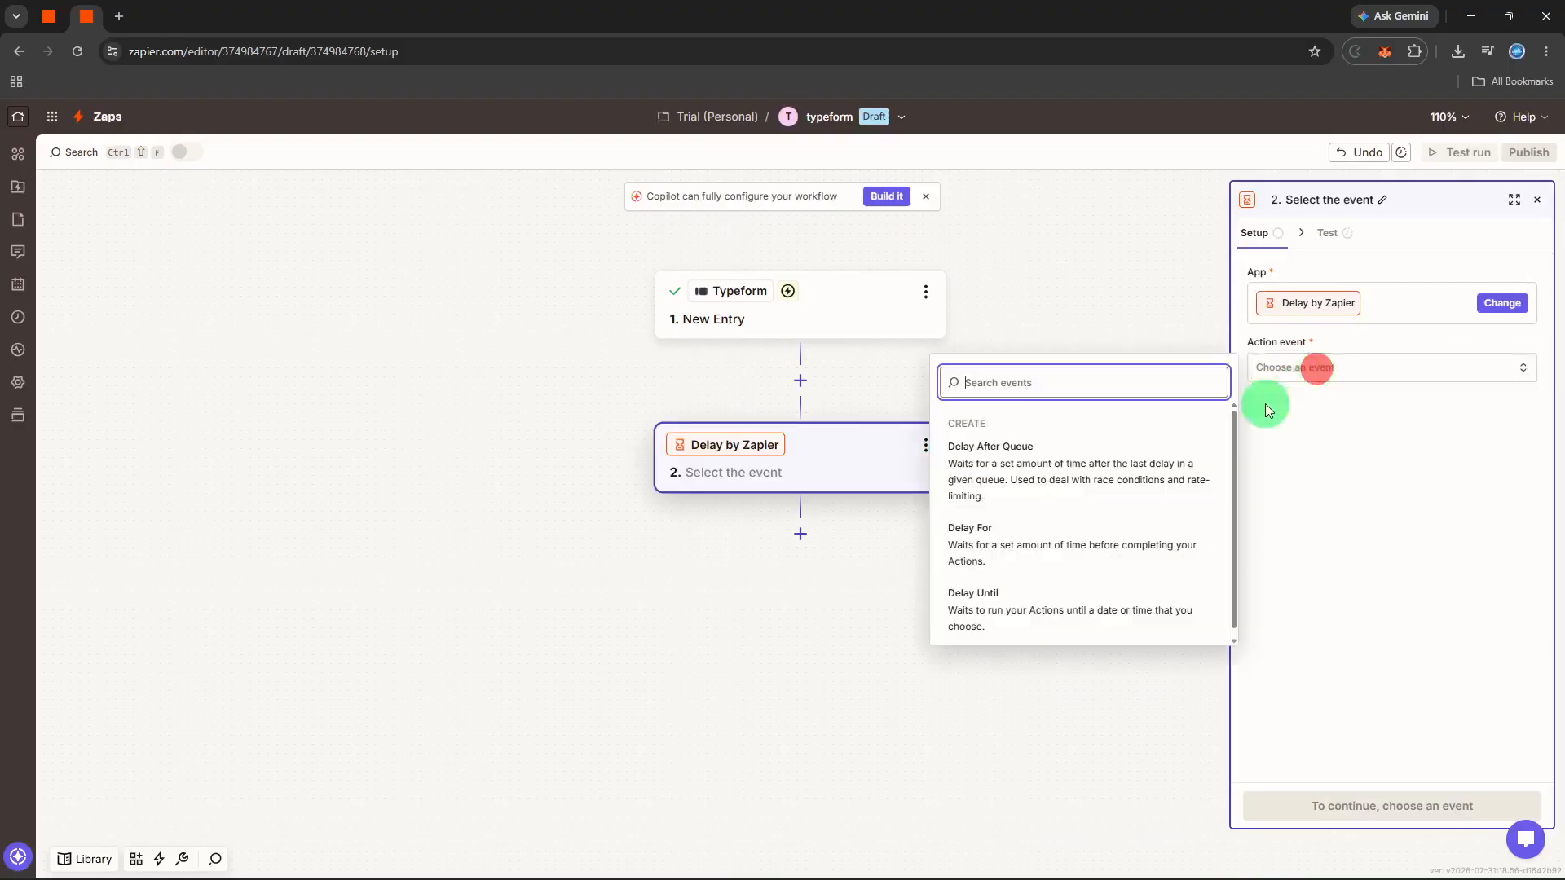
{"action": "left_click", "coordinate": [1135, 453]}
{"action": "left_click", "coordinate": [1322, 810]}
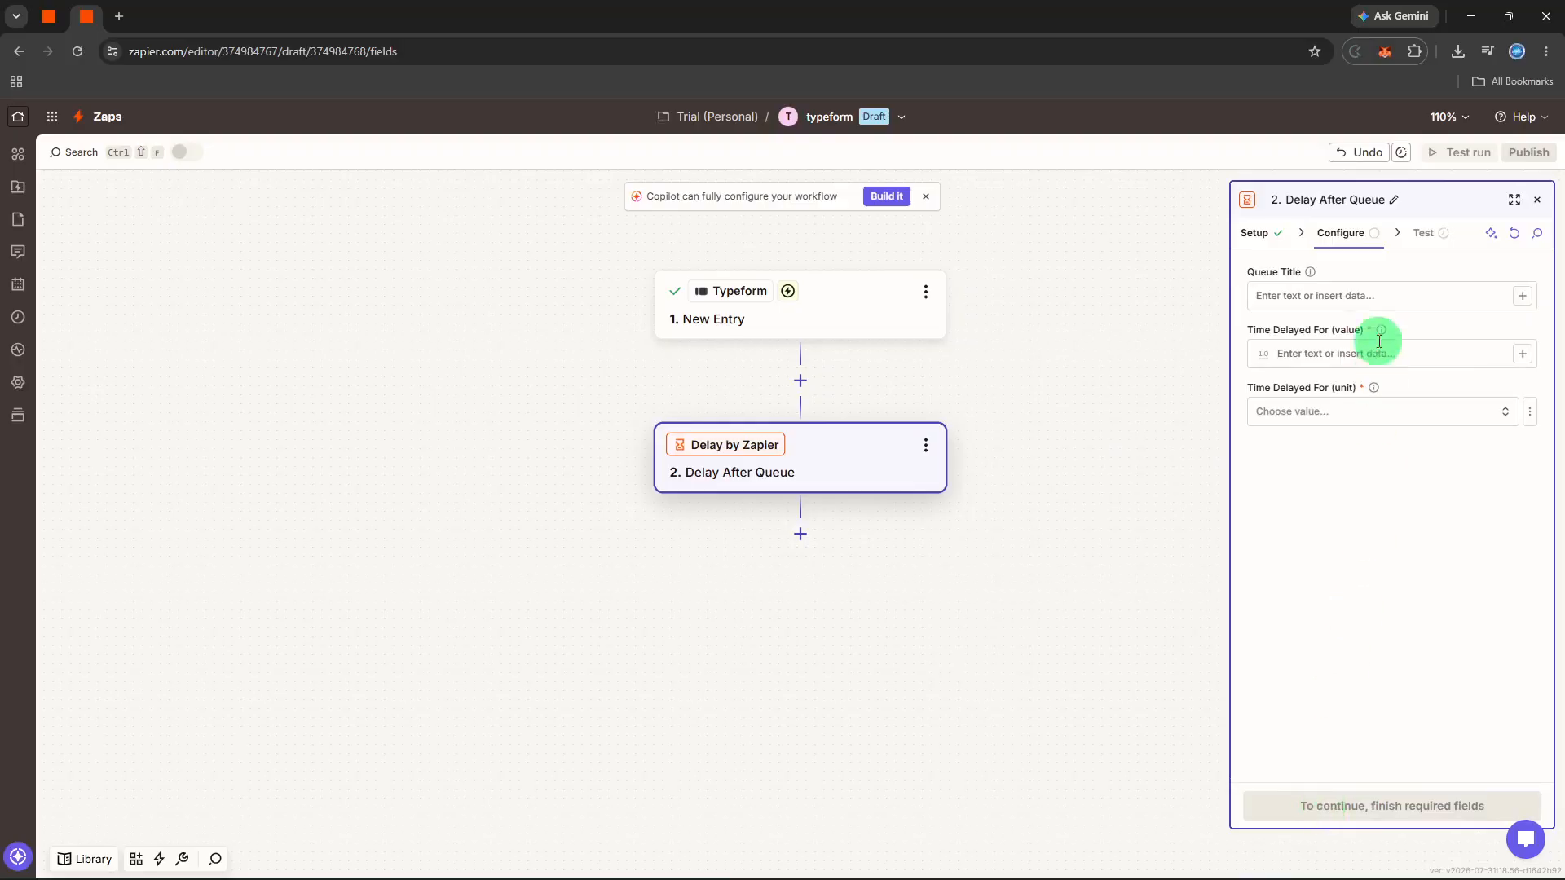
Configure the delay with queue title 11 and a delay time of 11 hours, and continue to its test.
{"action": "left_click", "coordinate": [1377, 293]}
{"action": "type", "text": "11"}
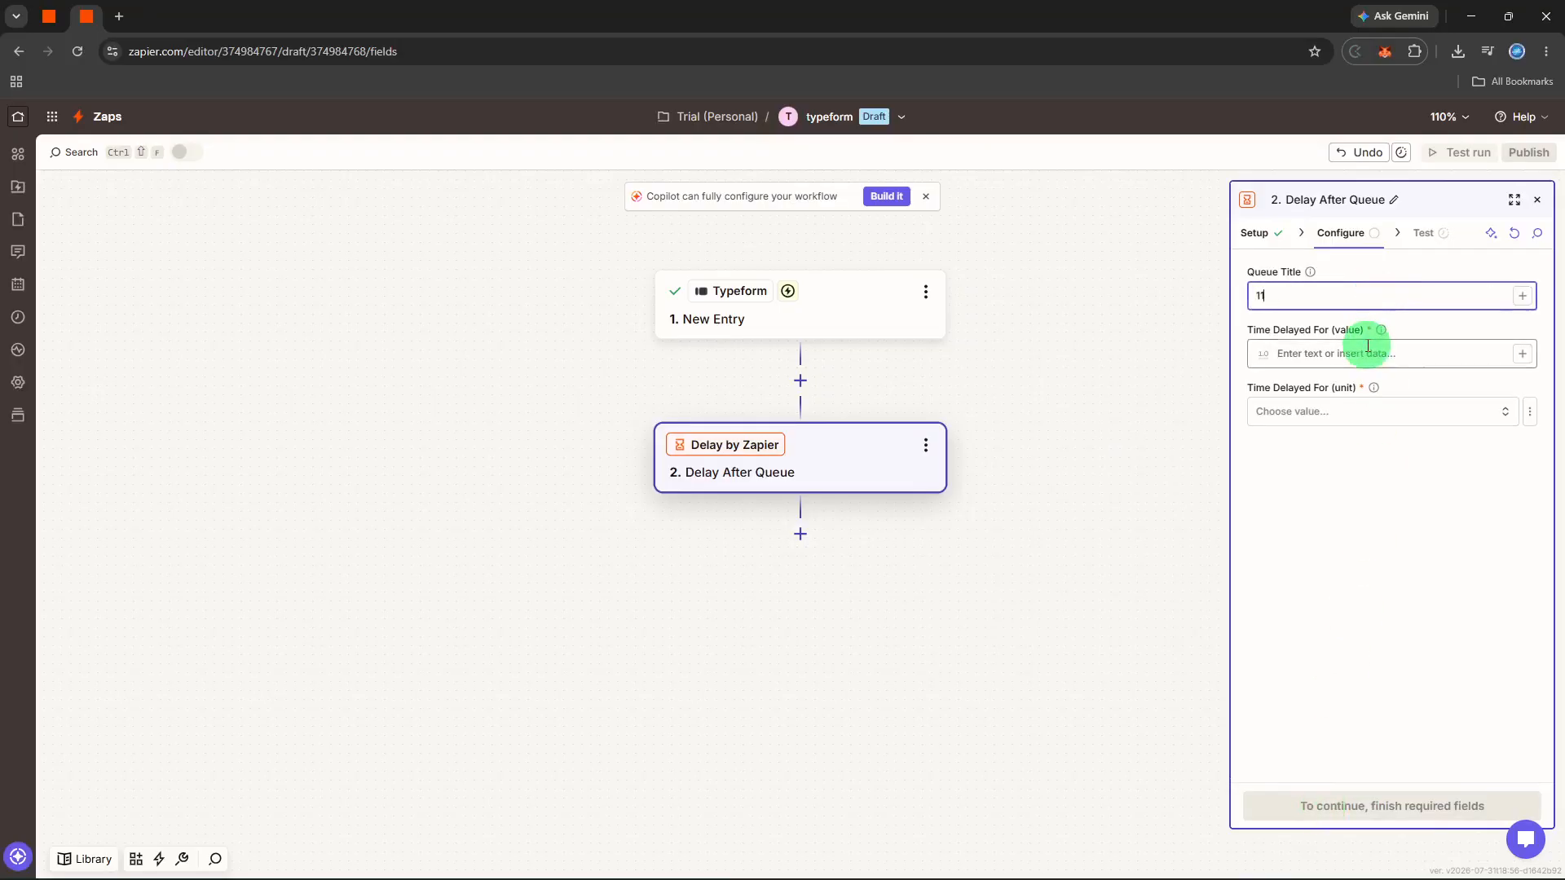
{"action": "left_click", "coordinate": [1366, 351]}
{"action": "type", "text": "11"}
{"action": "left_click", "coordinate": [1360, 410]}
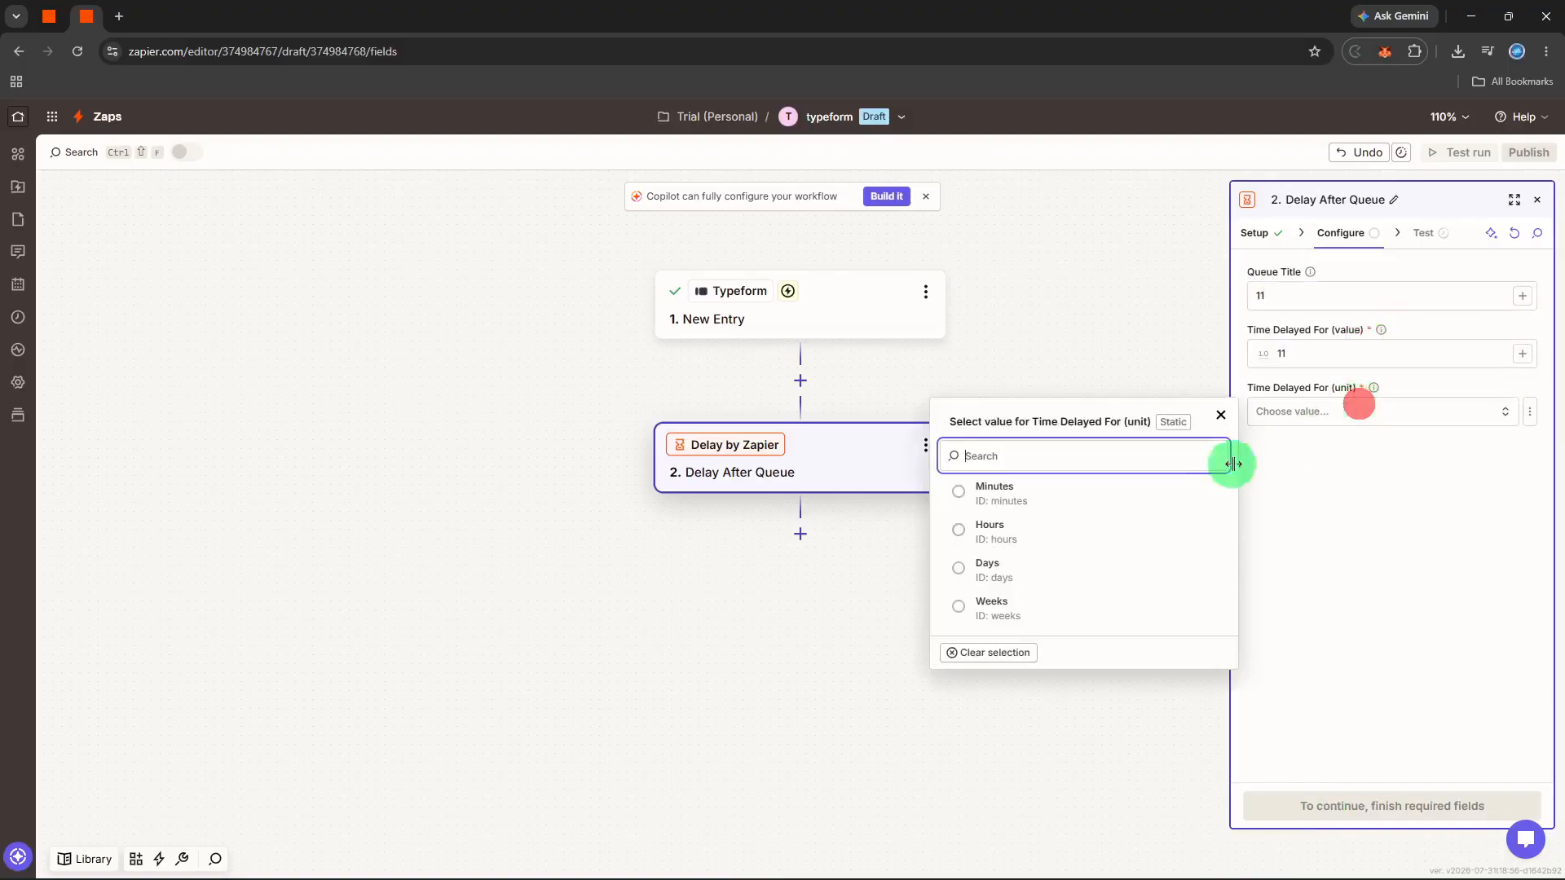
{"action": "left_click", "coordinate": [1055, 520]}
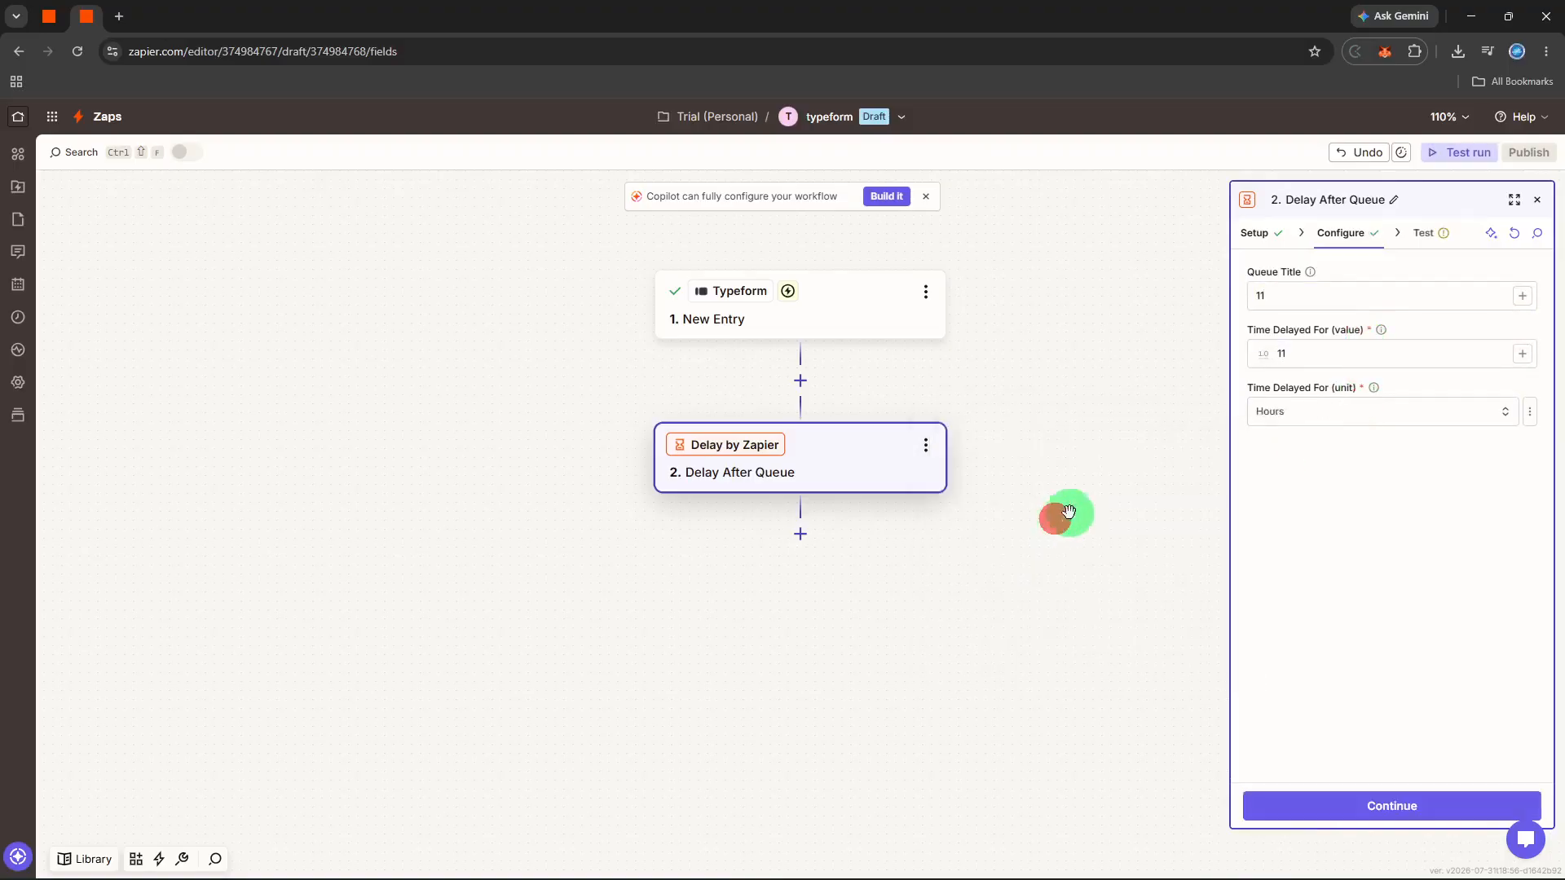
{"action": "left_click", "coordinate": [1380, 803]}
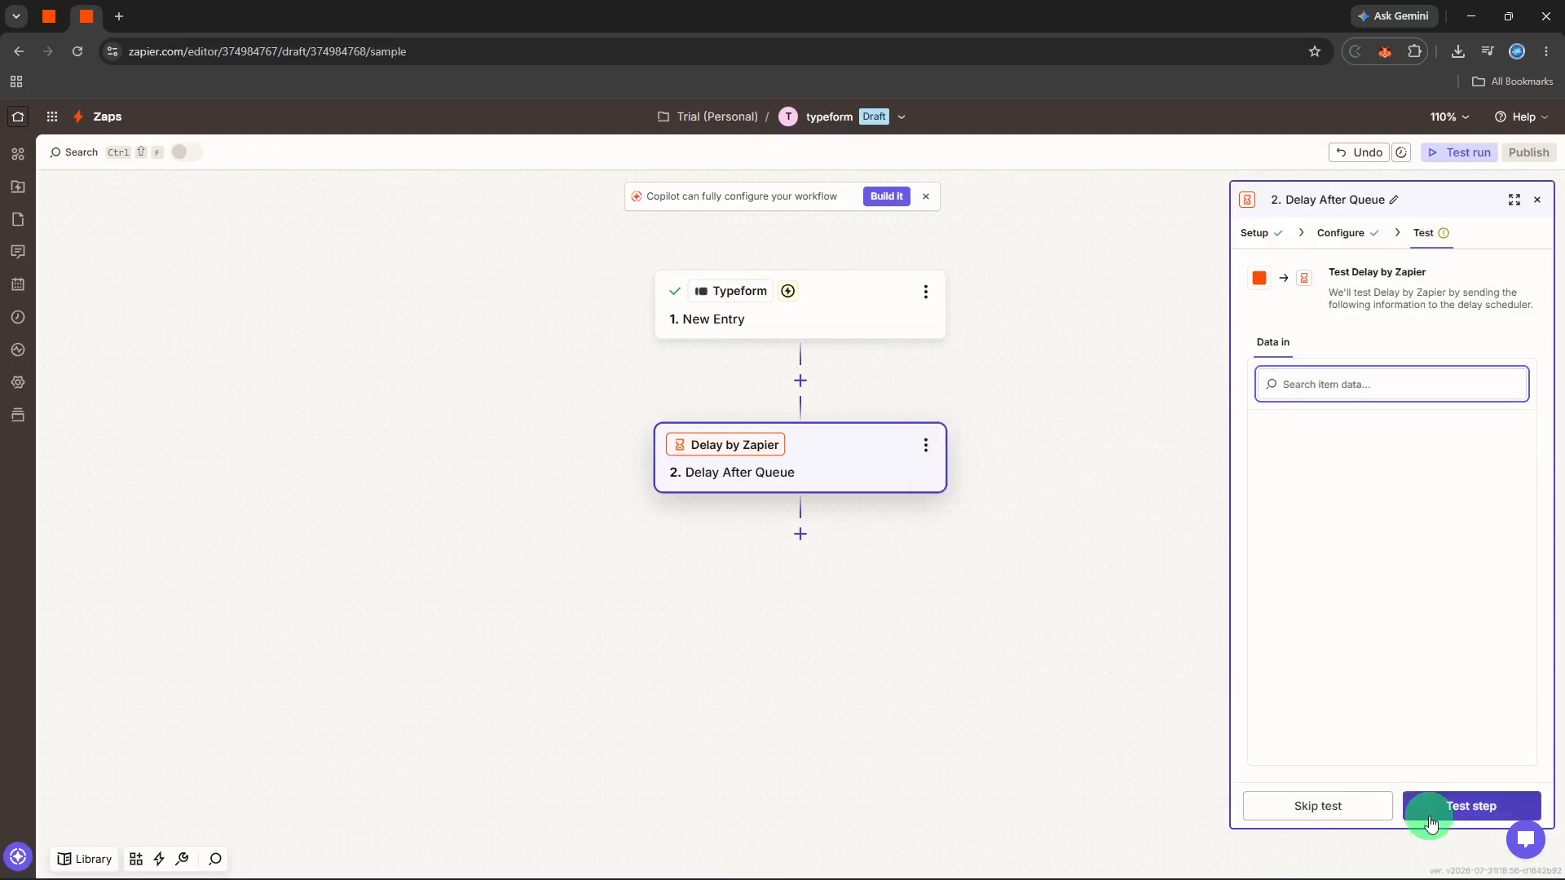
Test the Delay After Queue step, and open the test run options for the whole Zap.
{"action": "left_click", "coordinate": [1357, 810]}
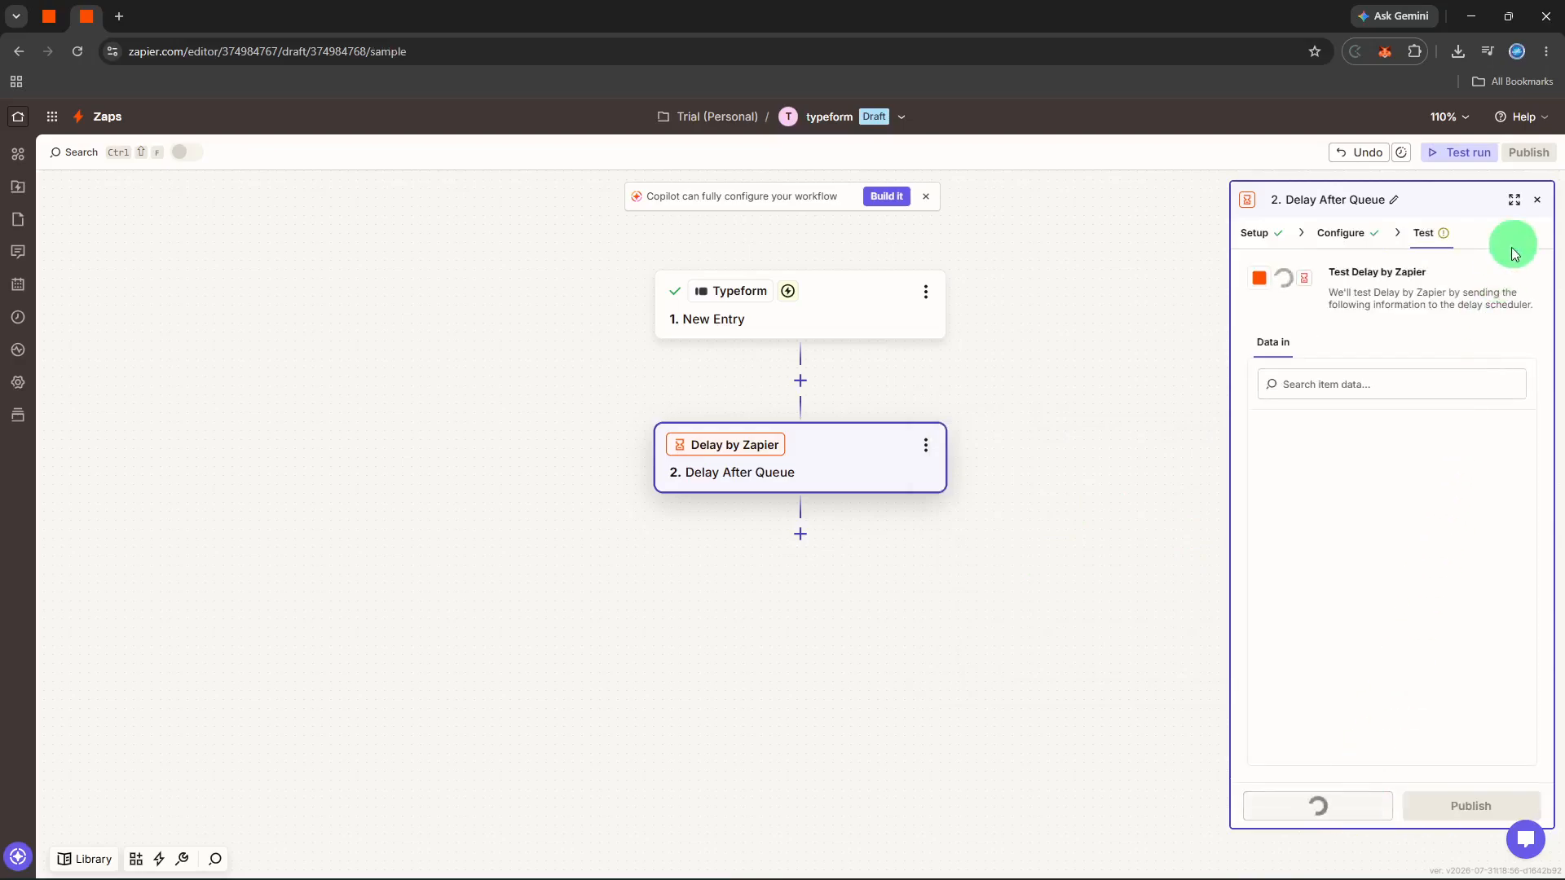
{"action": "left_click", "coordinate": [1538, 197]}
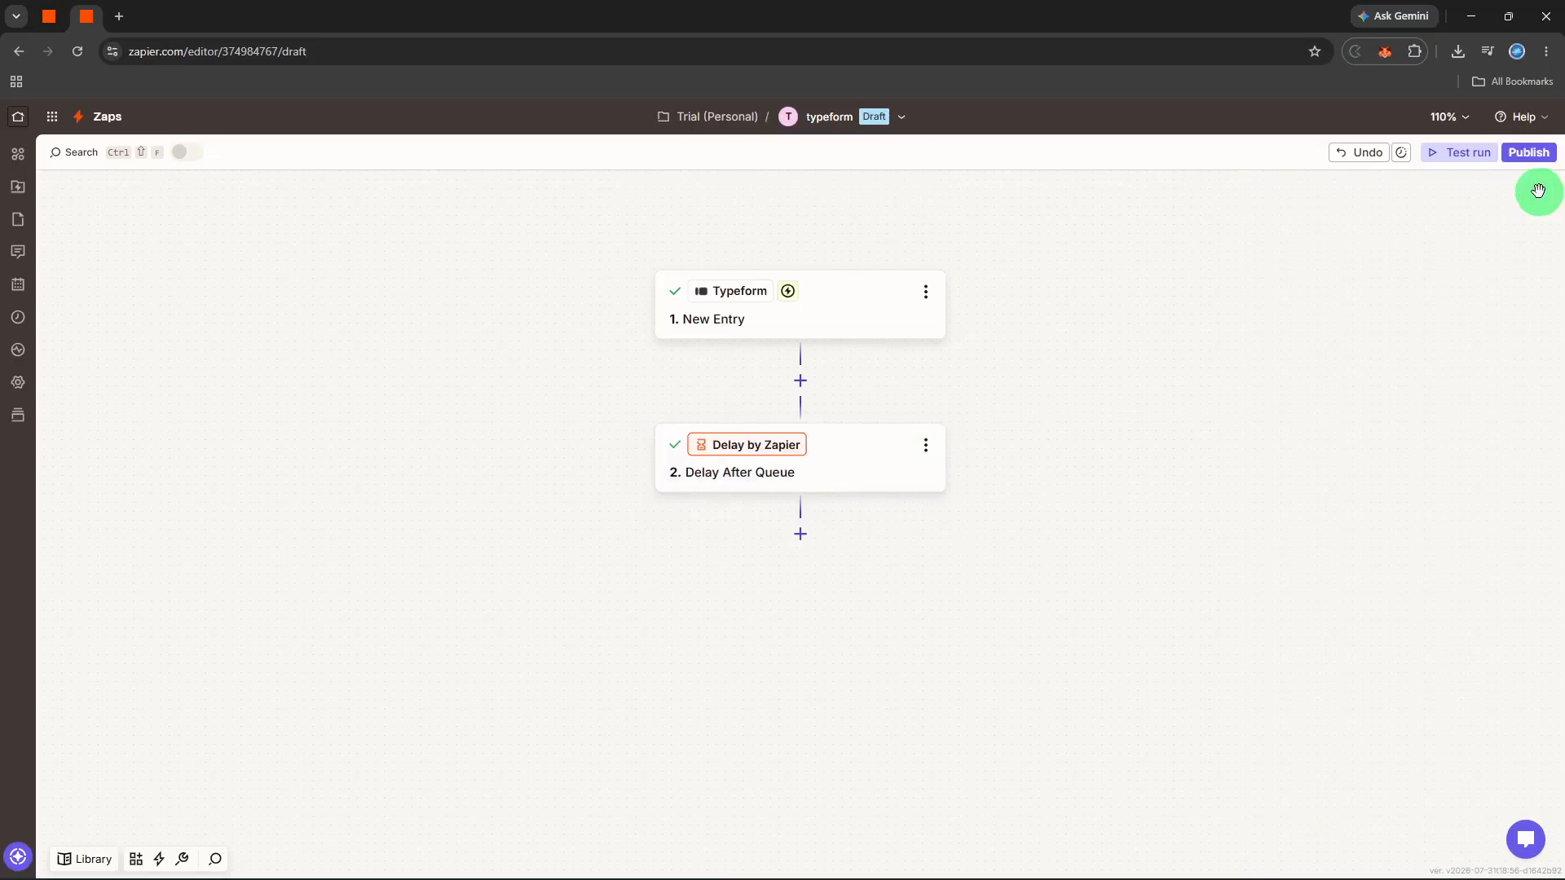
{"action": "left_click", "coordinate": [1447, 163]}
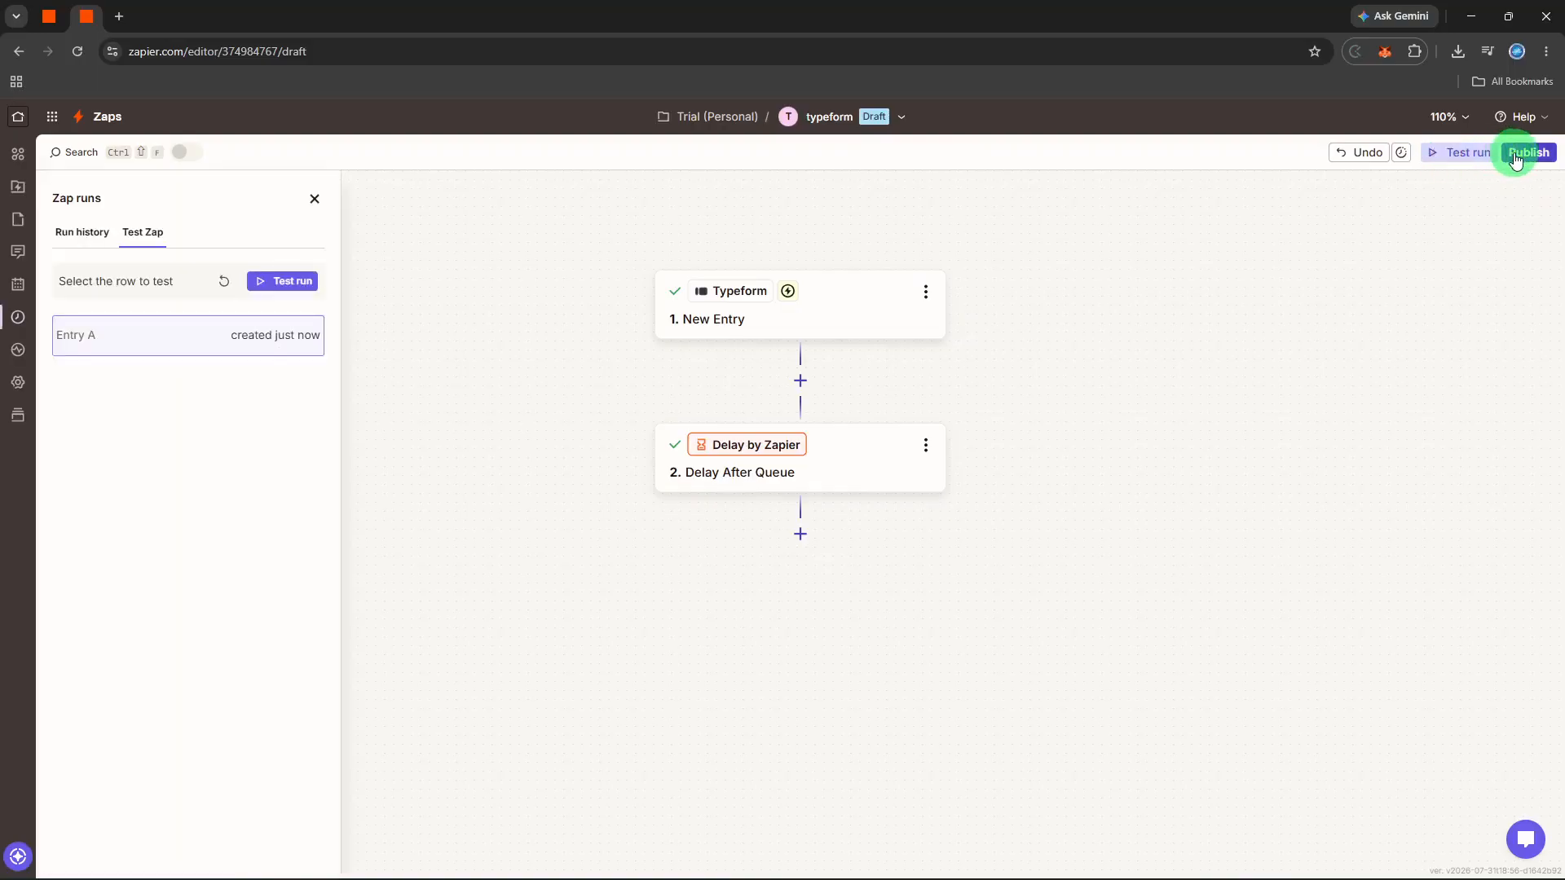